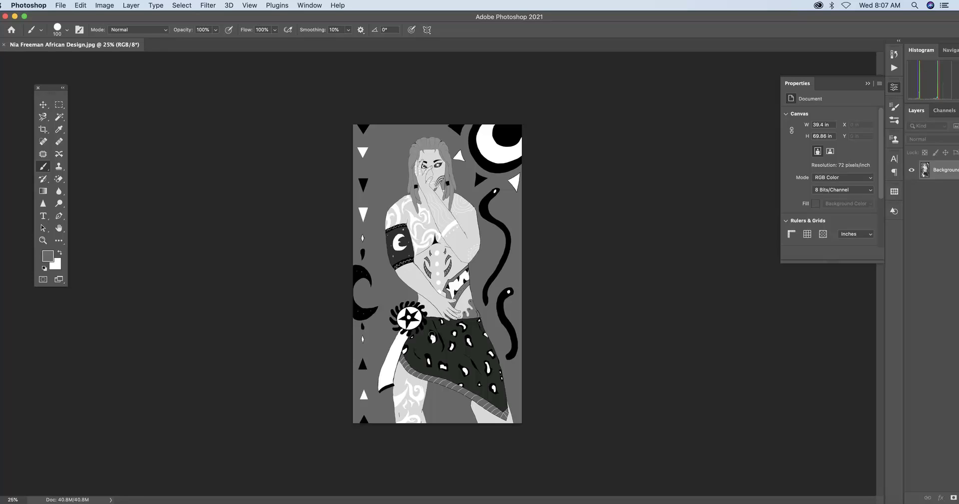
Set the foreground colour to red, hex fa0542
{"action": "left_click", "coordinate": [47, 256]}
{"action": "left_click", "coordinate": [665, 192]}
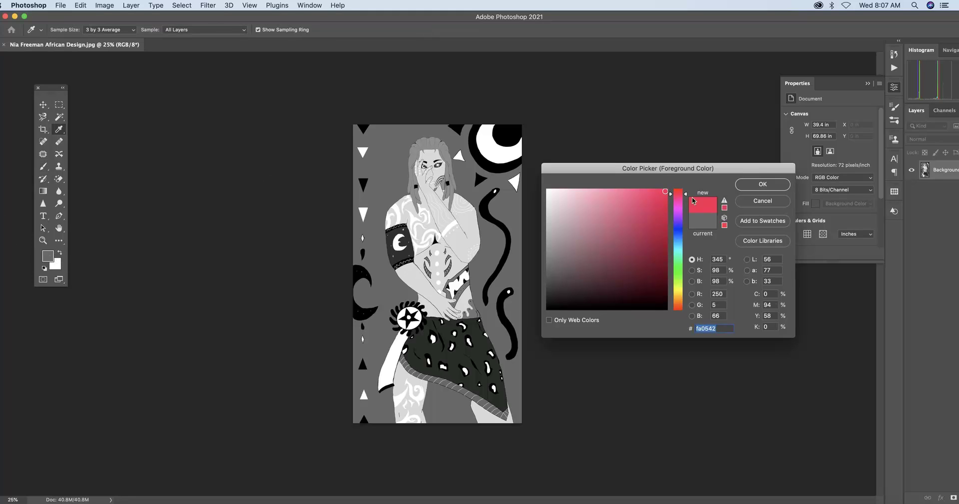
{"action": "left_click", "coordinate": [748, 187]}
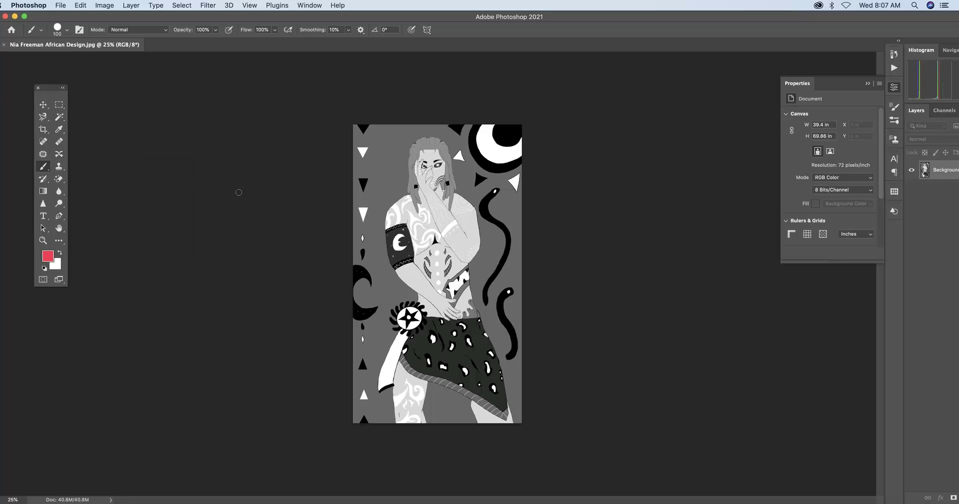
With a 50 px brush, paint five horizontal lines across the figure at the head top, chin, chest, waist and hips
{"action": "key", "text": "bracketleft"}
{"action": "key", "text": "bracketleft"}
{"action": "left_click_drag", "start_coordinate": [407, 137], "coordinate": [470, 141]}
{"action": "left_click_drag", "start_coordinate": [393, 192], "coordinate": [487, 193]}
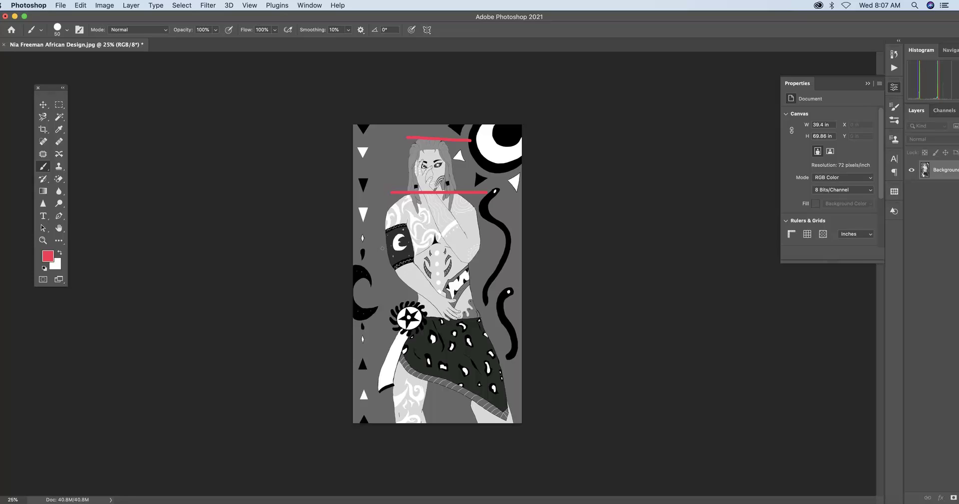
{"action": "left_click_drag", "start_coordinate": [382, 248], "coordinate": [514, 248]}
{"action": "left_click_drag", "start_coordinate": [383, 288], "coordinate": [514, 289]}
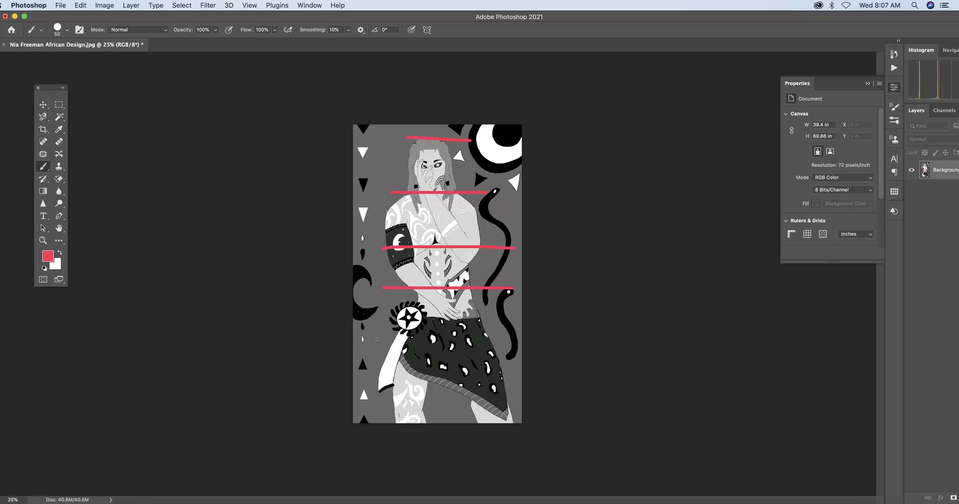
{"action": "left_click_drag", "start_coordinate": [379, 339], "coordinate": [530, 339]}
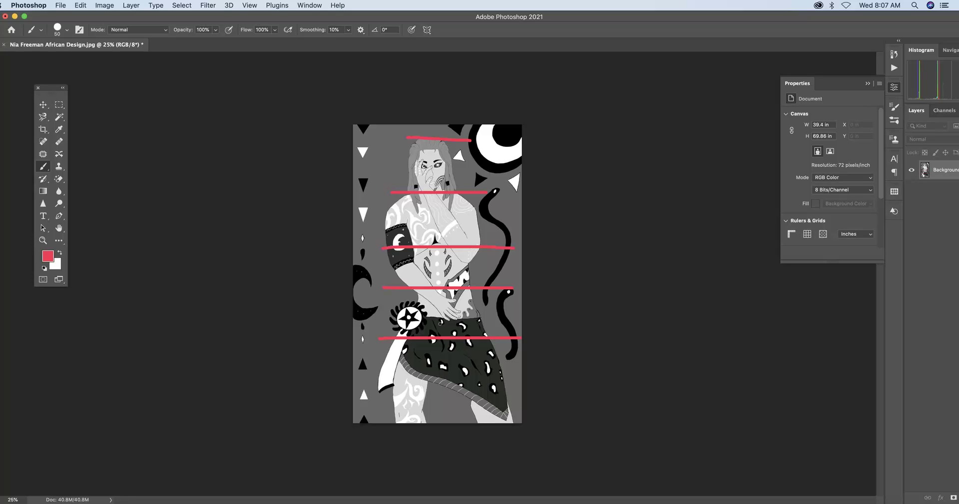
Undo all five red proportion lines on the figure
{"action": "key", "text": "super+z"}
{"action": "key", "text": "super+z"}
{"action": "key", "text": "super+z"}
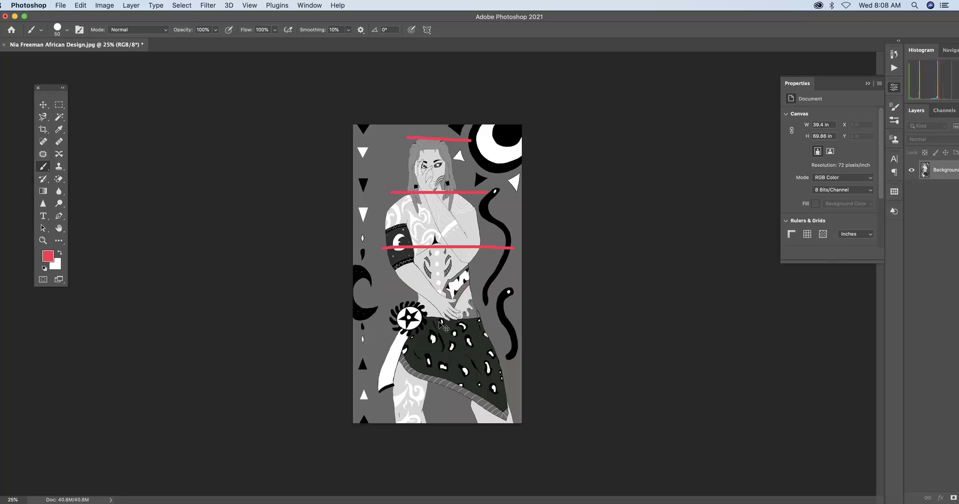
{"action": "key", "text": "super+z"}
{"action": "key", "text": "super+z"}
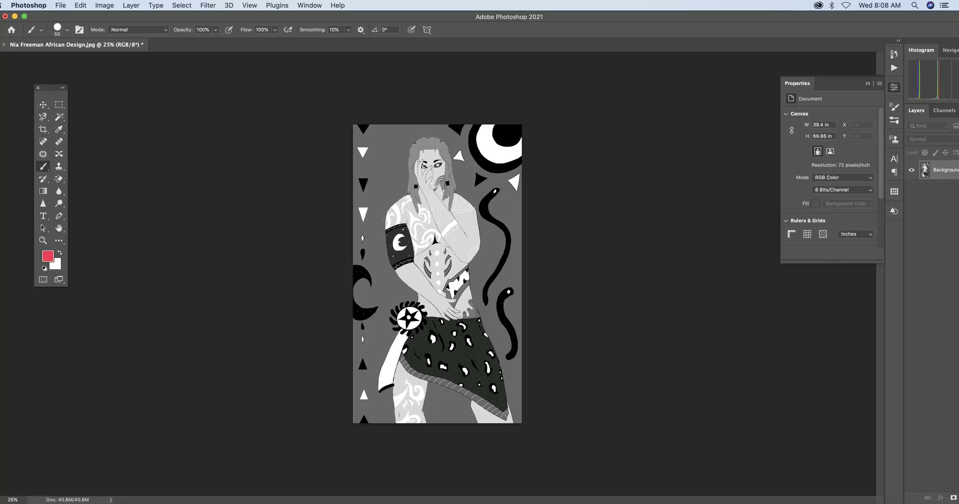
Brush an L-shaped line beside the armband arm, and circle the other arm's elbow with a downward arrow beside it
{"action": "mouse_move", "coordinate": [385, 216]}
{"action": "left_mouse_down"}
{"action": "mouse_move", "coordinate": [388, 306]}
{"action": "mouse_move", "coordinate": [462, 310]}
{"action": "left_mouse_up"}
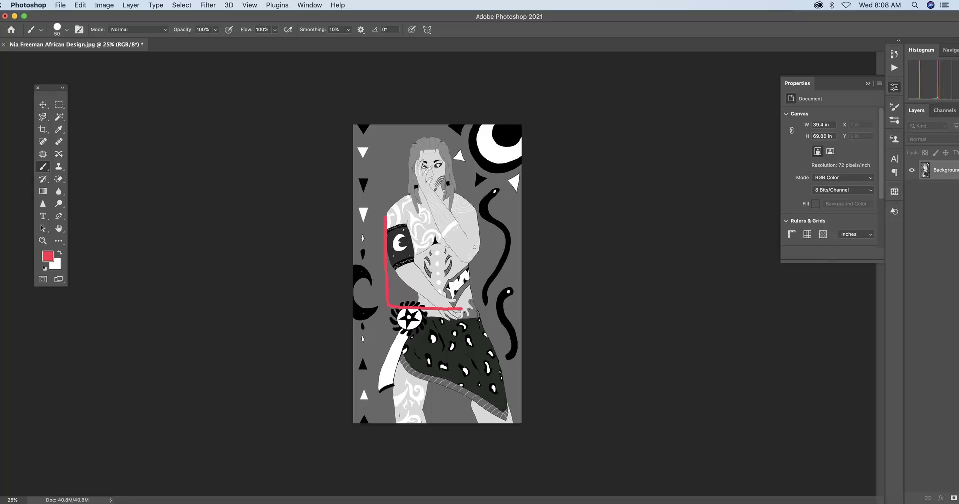
{"action": "mouse_move", "coordinate": [472, 246]}
{"action": "left_mouse_down"}
{"action": "mouse_move", "coordinate": [460, 252]}
{"action": "mouse_move", "coordinate": [479, 261]}
{"action": "left_mouse_up"}
{"action": "left_click_drag", "start_coordinate": [493, 228], "coordinate": [488, 266]}
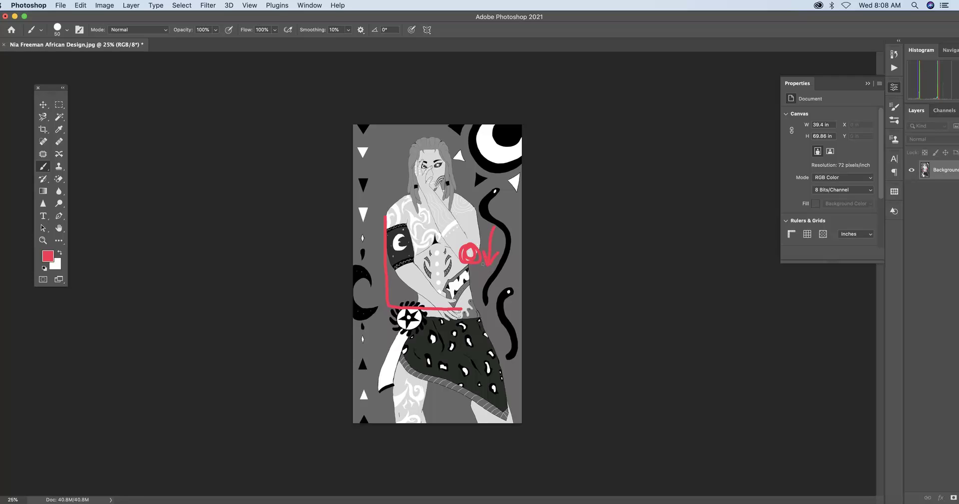
Undo the L-shaped line, the elbow circle and the arrow
{"action": "key", "text": "super+z"}
{"action": "key", "text": "super+z"}
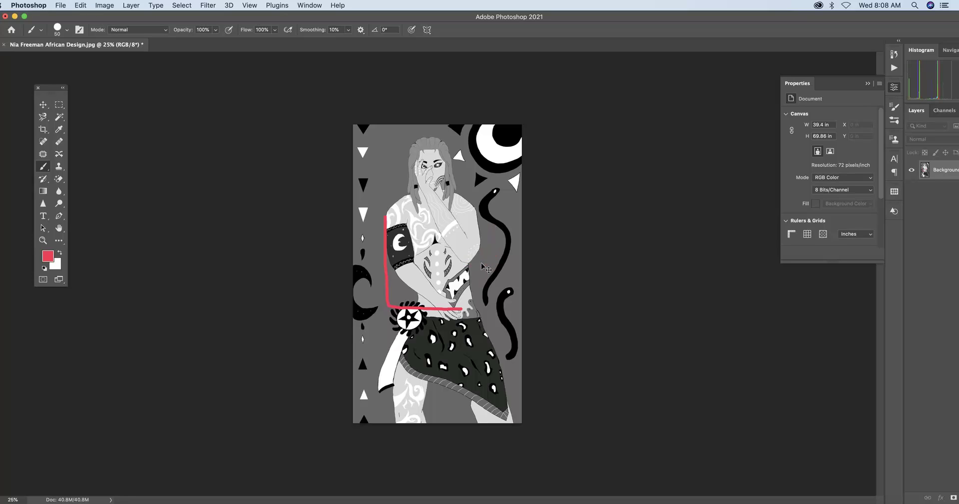
{"action": "key", "text": "super+z"}
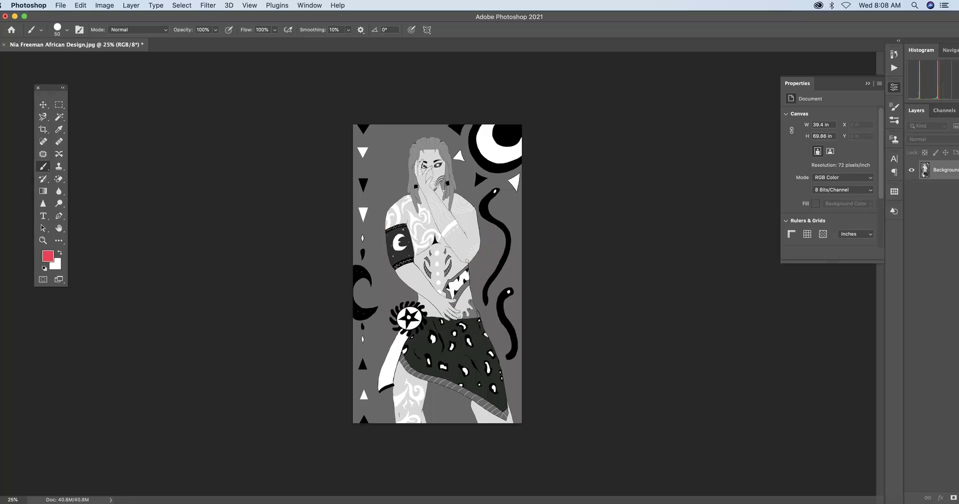
Sample the figure's light grey skin tone as the foreground colour and return to the Brush tool
{"action": "left_click", "coordinate": [59, 131]}
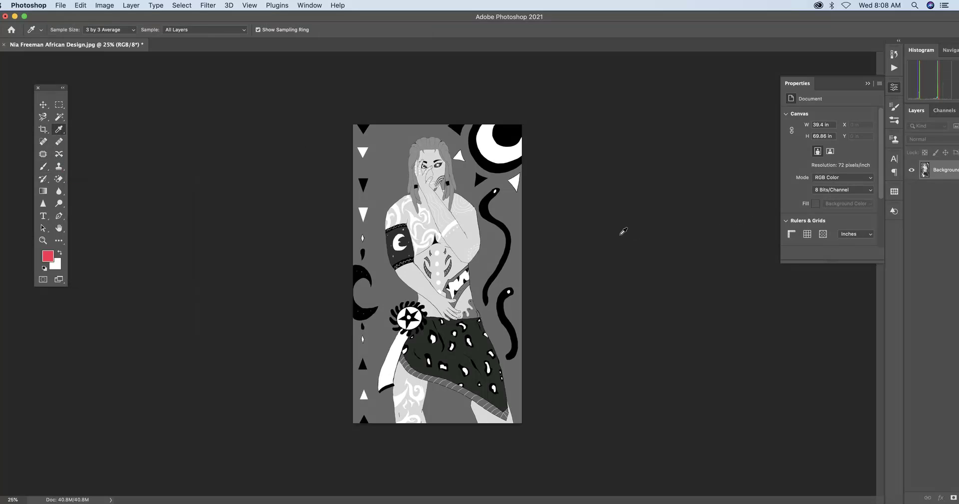
{"action": "left_click", "coordinate": [509, 210]}
{"action": "left_click", "coordinate": [474, 227]}
{"action": "left_click", "coordinate": [43, 167]}
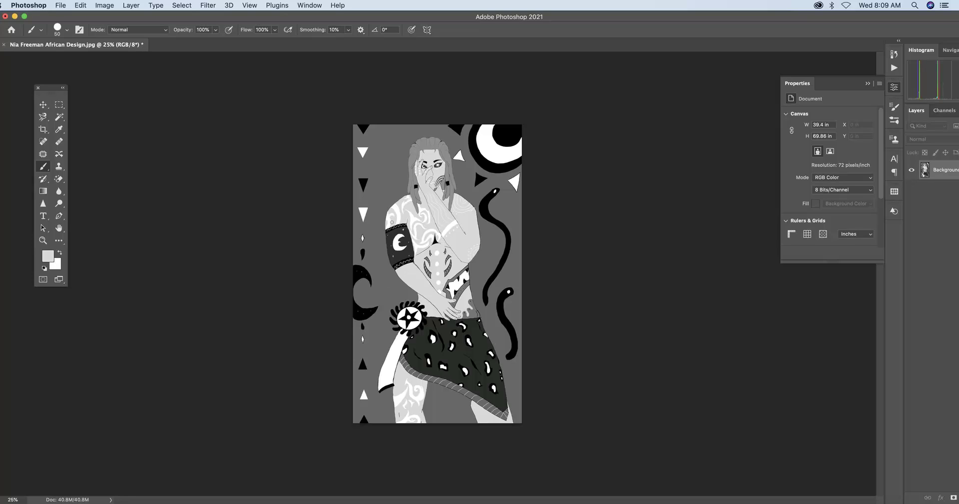
Select the arm with the moon armband, from the band's upper edge to the fingertips, using the Magnetic Lasso tool
{"action": "left_click", "coordinate": [43, 118]}
{"action": "right_click", "coordinate": [43, 118]}
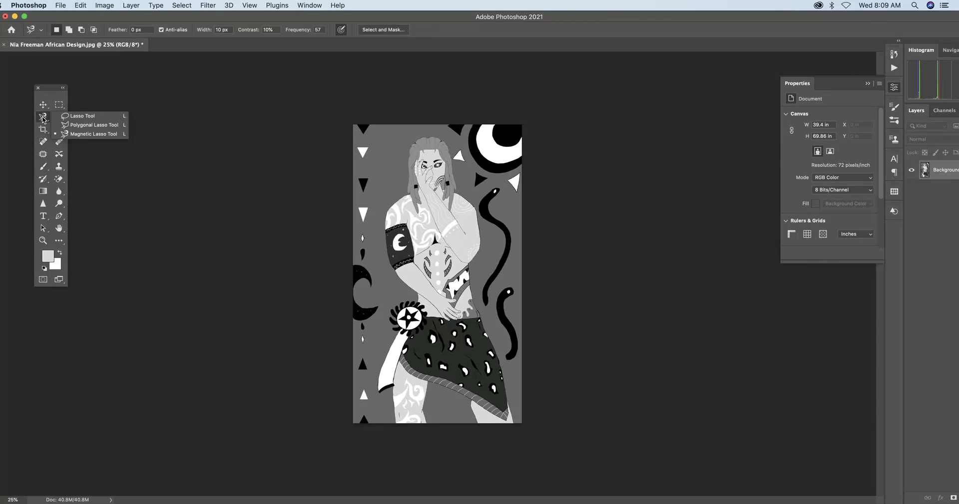
{"action": "left_click", "coordinate": [88, 116]}
{"action": "right_click", "coordinate": [43, 119]}
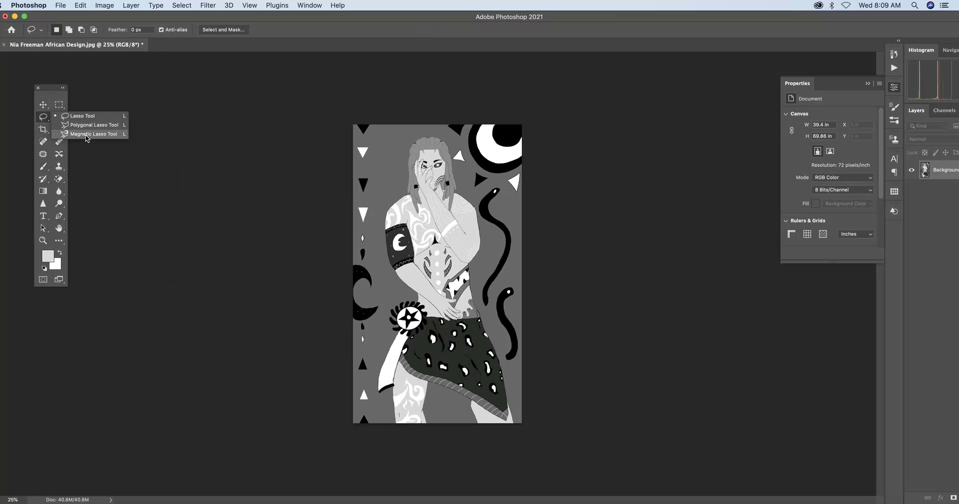
{"action": "left_click", "coordinate": [86, 135]}
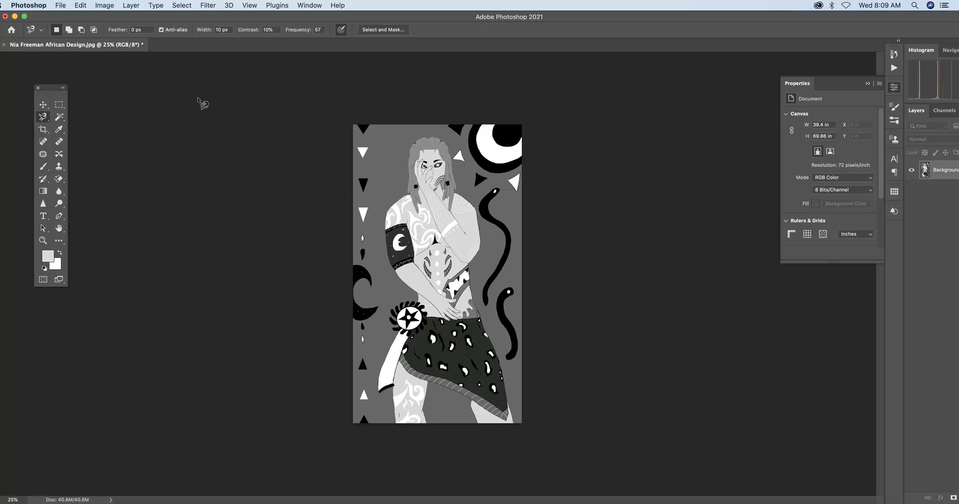
{"action": "key", "text": "super+equal"}
{"action": "key", "text": "super+equal"}
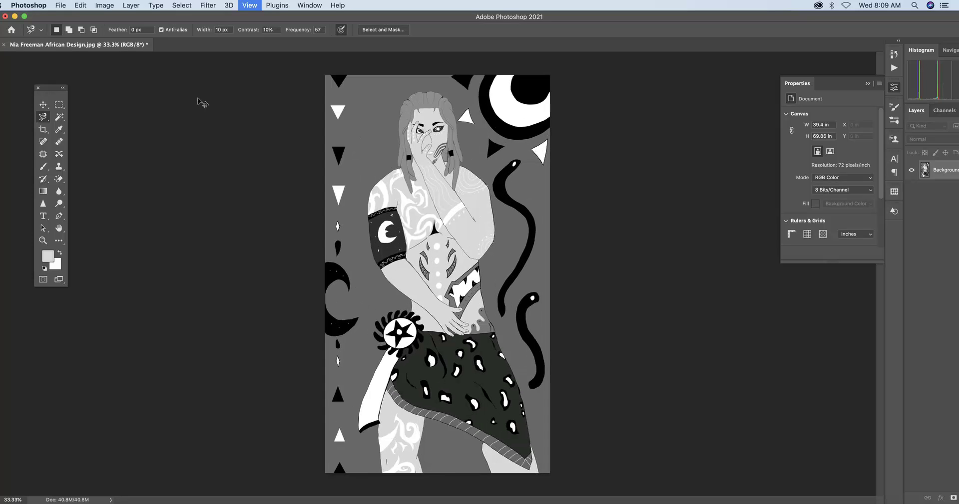
{"action": "key", "text": "super+equal"}
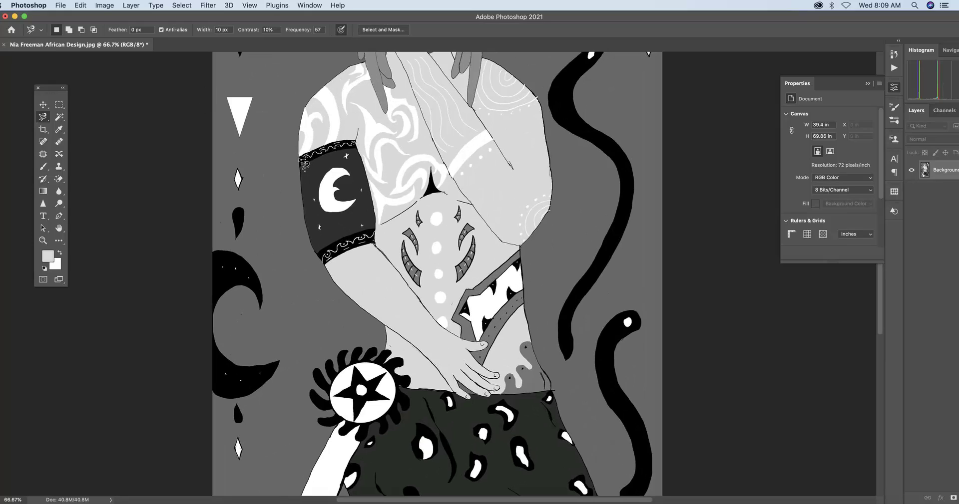
{"action": "left_click", "coordinate": [299, 160]}
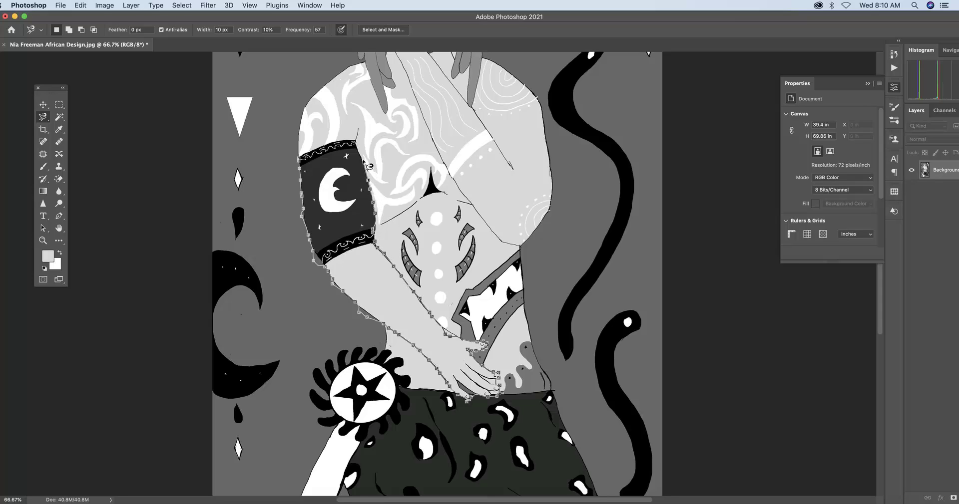
{"action": "left_click", "coordinate": [354, 140]}
{"action": "left_click", "coordinate": [303, 160]}
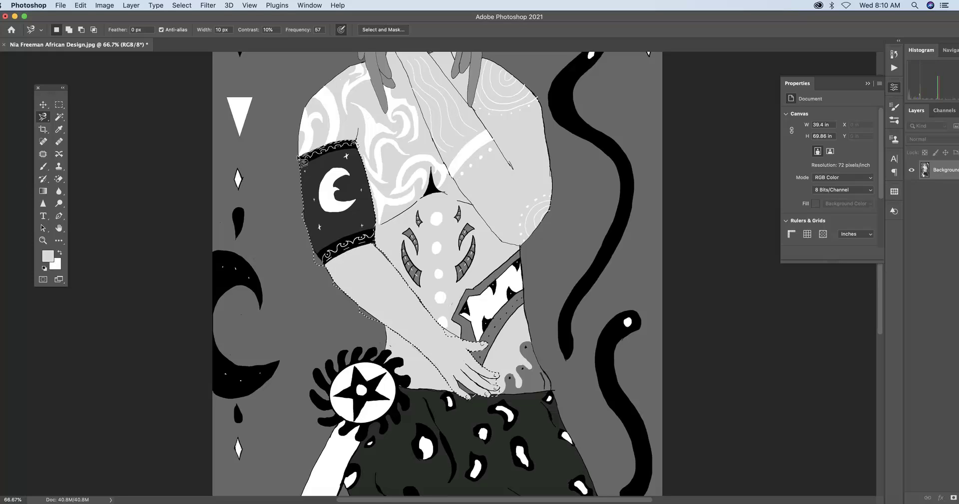
Refine the arm selection in Select and Mask by brushing away the stray areas along the arm's edge and around the fingers
{"action": "left_click", "coordinate": [380, 31]}
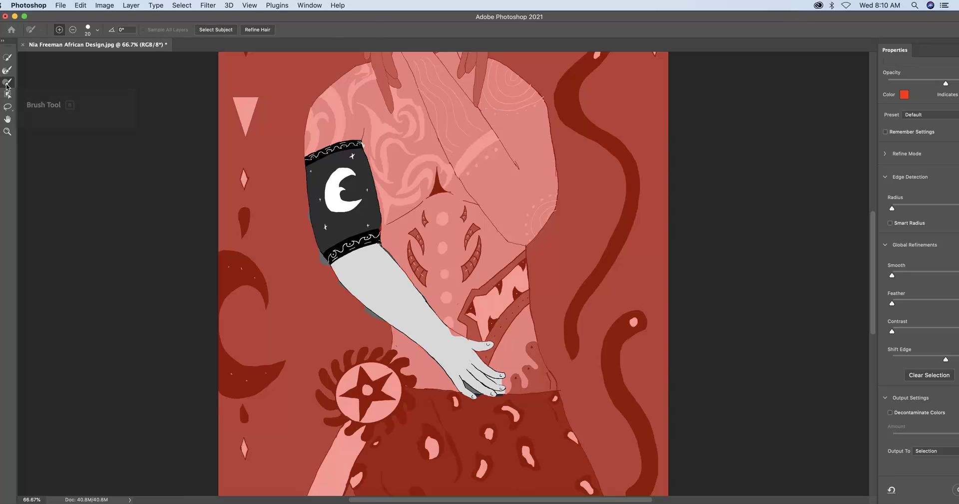
{"action": "left_click", "coordinate": [73, 31]}
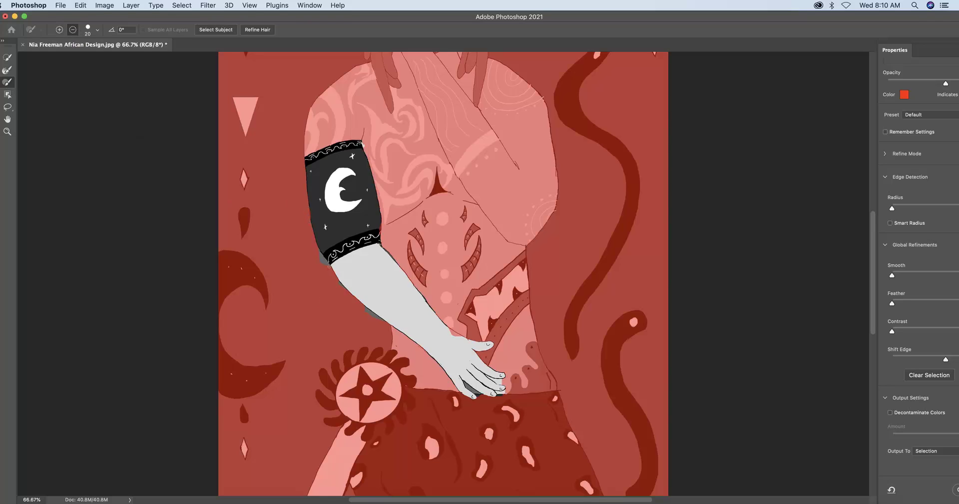
{"action": "left_click_drag", "start_coordinate": [325, 262], "coordinate": [316, 251]}
{"action": "left_click_drag", "start_coordinate": [505, 391], "coordinate": [501, 391]}
{"action": "left_click", "coordinate": [59, 30]}
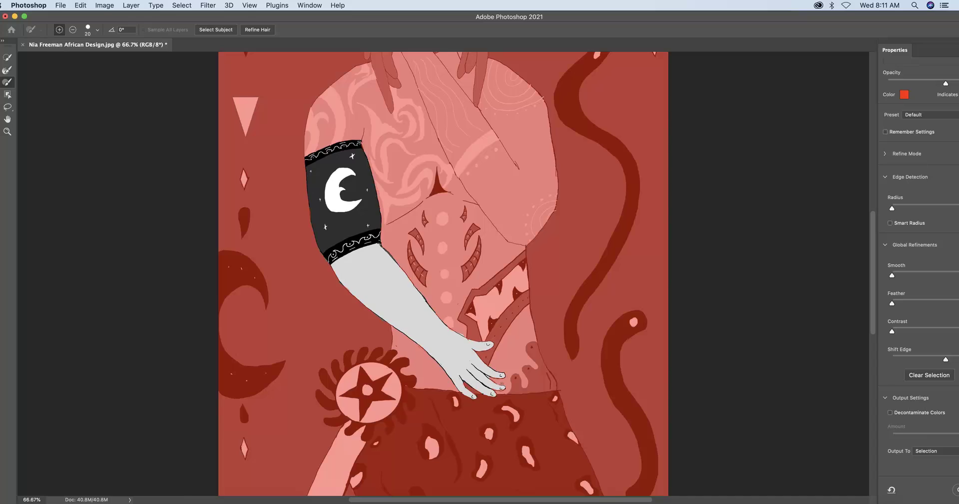
{"action": "key", "text": "alt"}
Output the arm selection to a new layer with layer mask and make the Background layer visible again
{"action": "left_click_drag", "start_coordinate": [768, 23], "coordinate": [656, 23]}
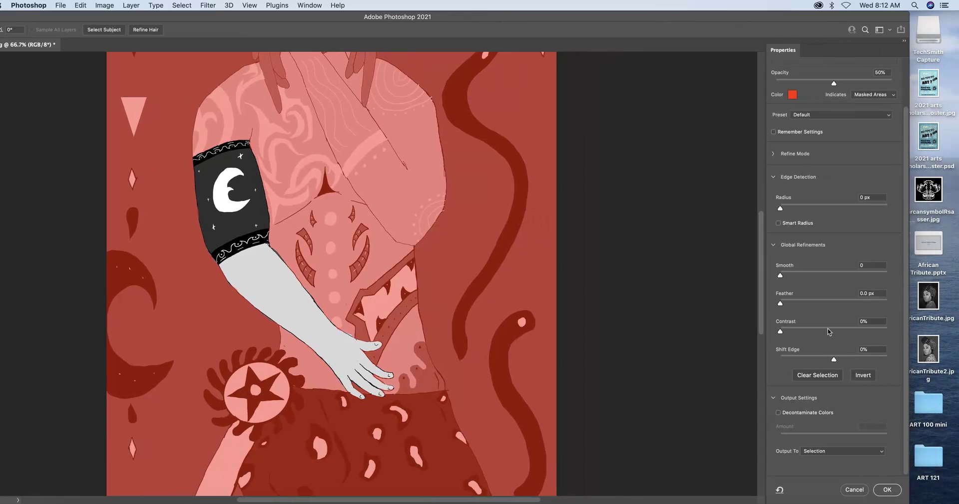
{"action": "left_click", "coordinate": [883, 452]}
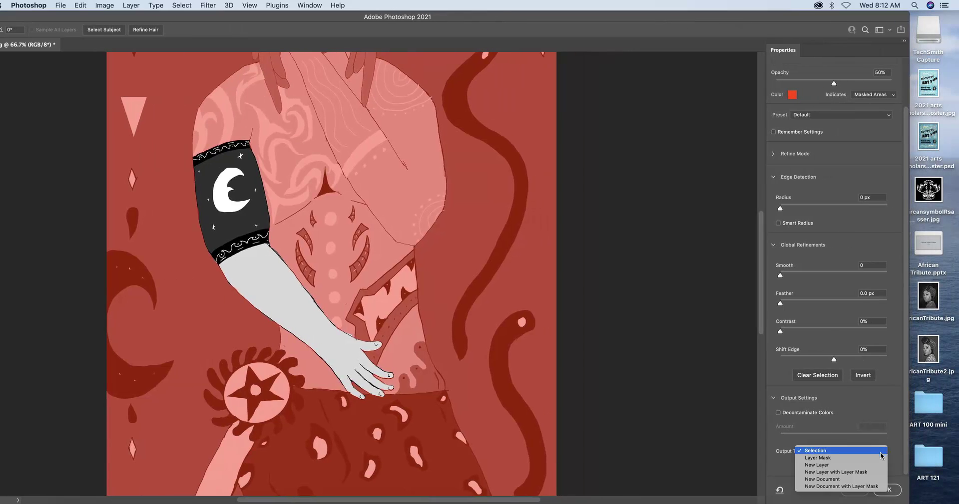
{"action": "left_click", "coordinate": [859, 473]}
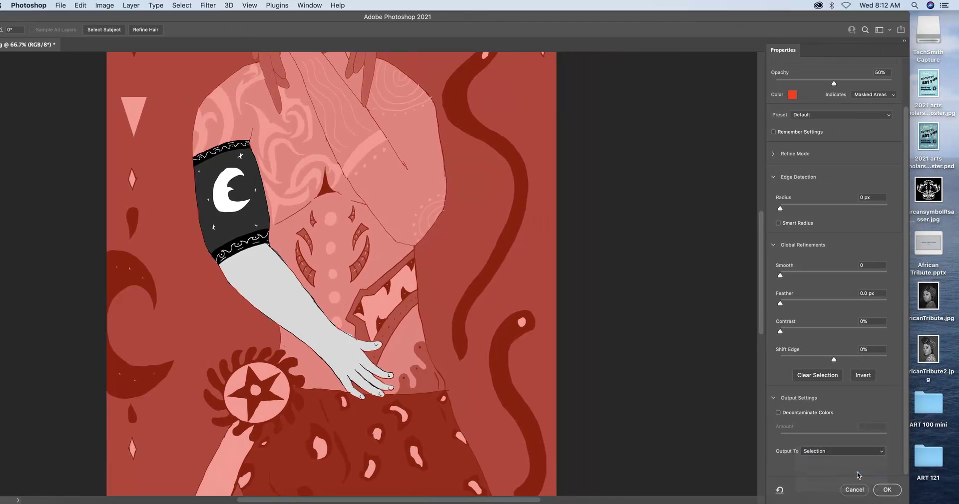
{"action": "left_click", "coordinate": [887, 492]}
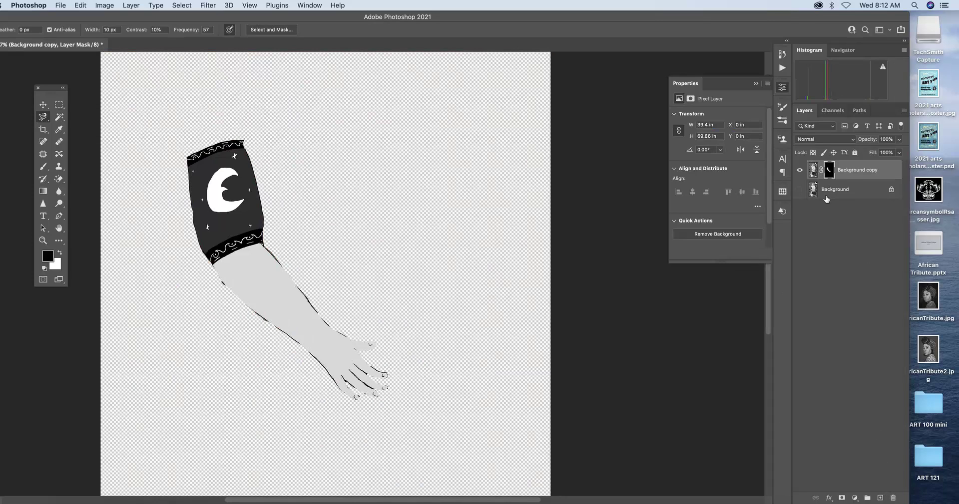
{"action": "left_click", "coordinate": [802, 190]}
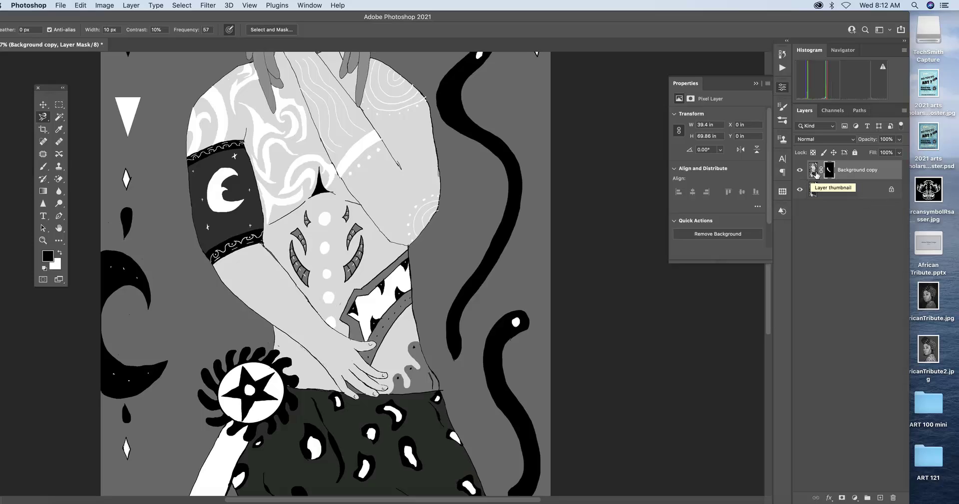
{"action": "left_click", "coordinate": [892, 172]}
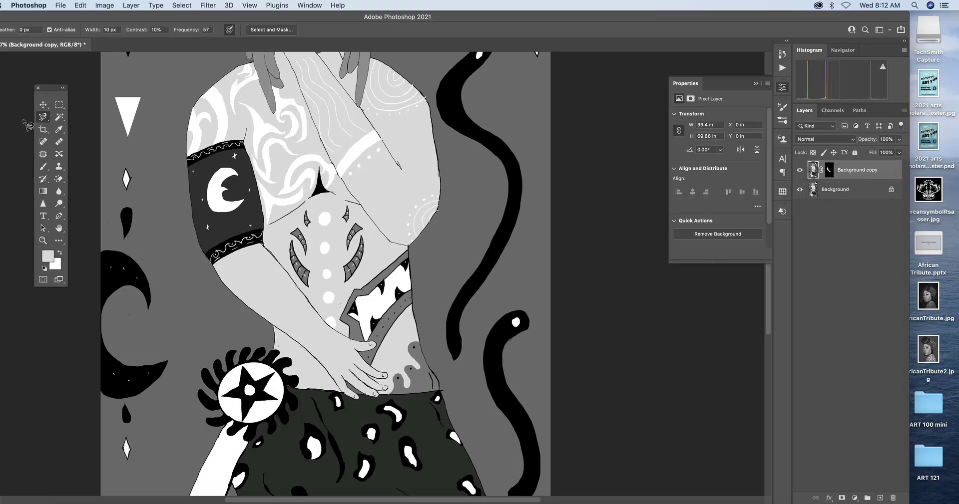
{"action": "left_click", "coordinate": [80, 6]}
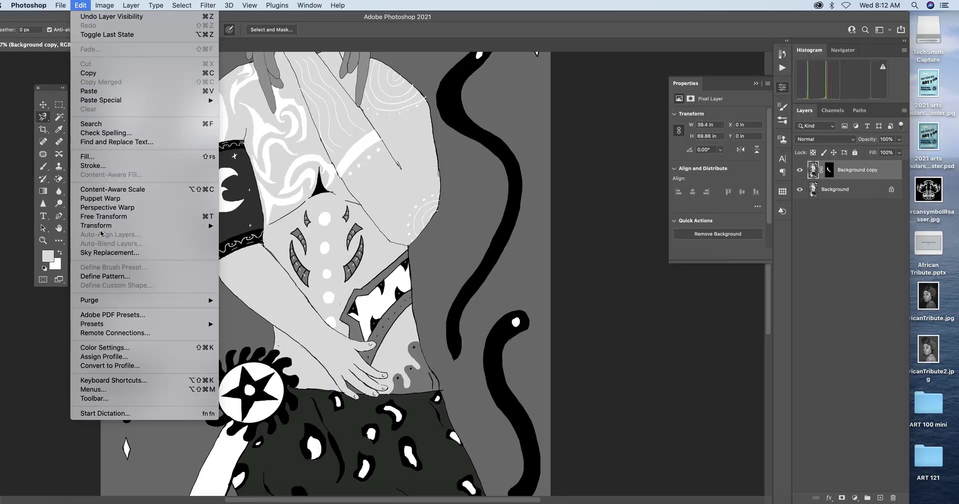
{"action": "mouse_move", "coordinate": [100, 227]}
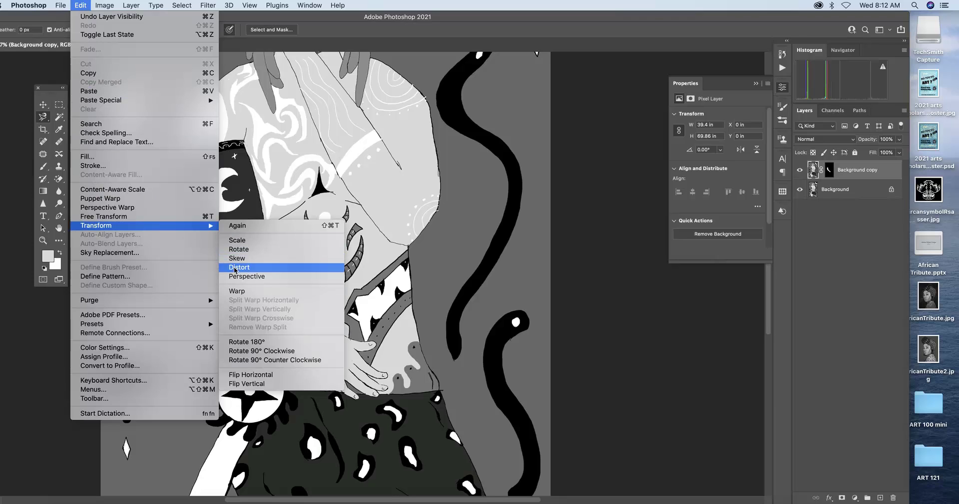
{"action": "left_click", "coordinate": [236, 269]}
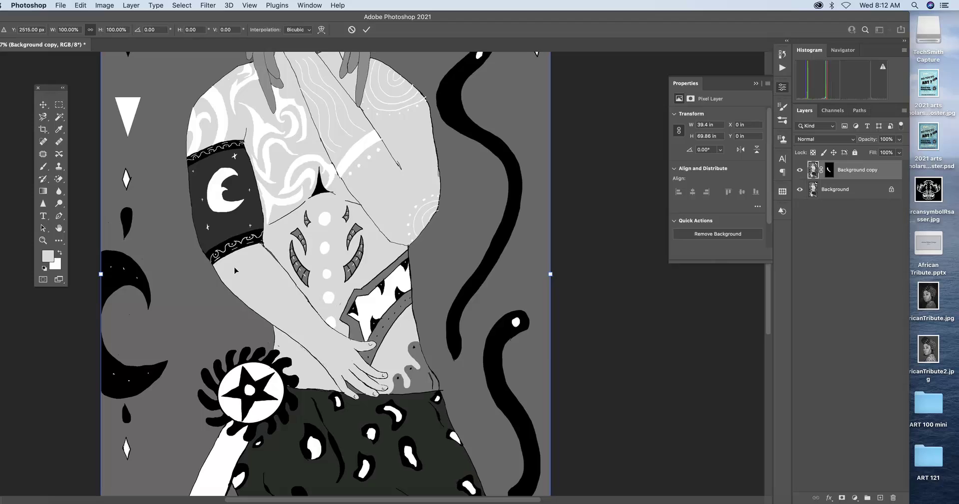
Apply the layer mask of the Background copy layer that holds the arm
{"action": "left_click", "coordinate": [830, 172]}
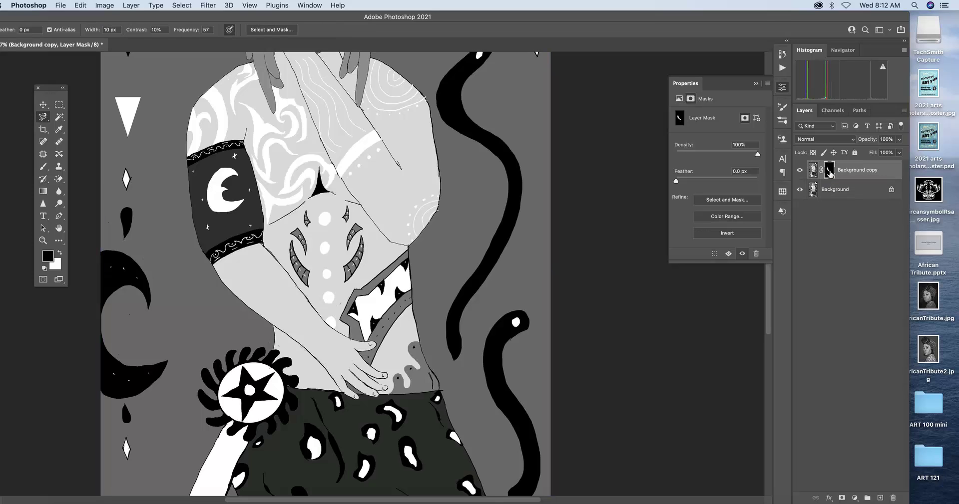
{"action": "right_click", "coordinate": [829, 172]}
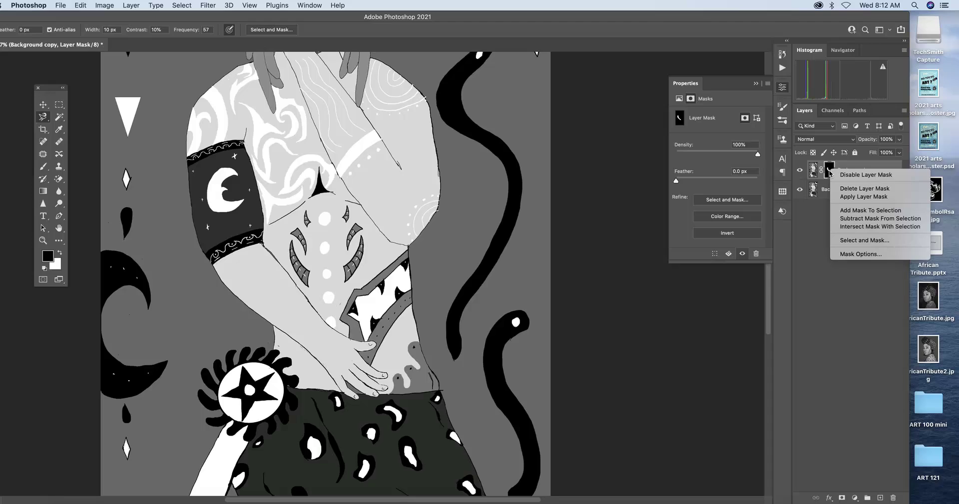
{"action": "left_click", "coordinate": [857, 198]}
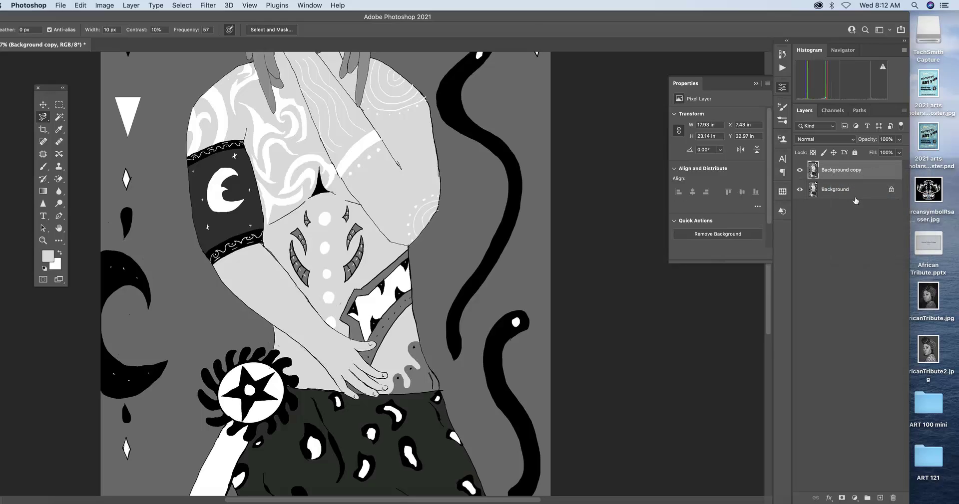
Distort the arm on the Background copy layer to about 112.5% width, 145% height and -7.3° rotation, keeping the armband aligned with the shoulder
{"action": "left_click", "coordinate": [81, 6]}
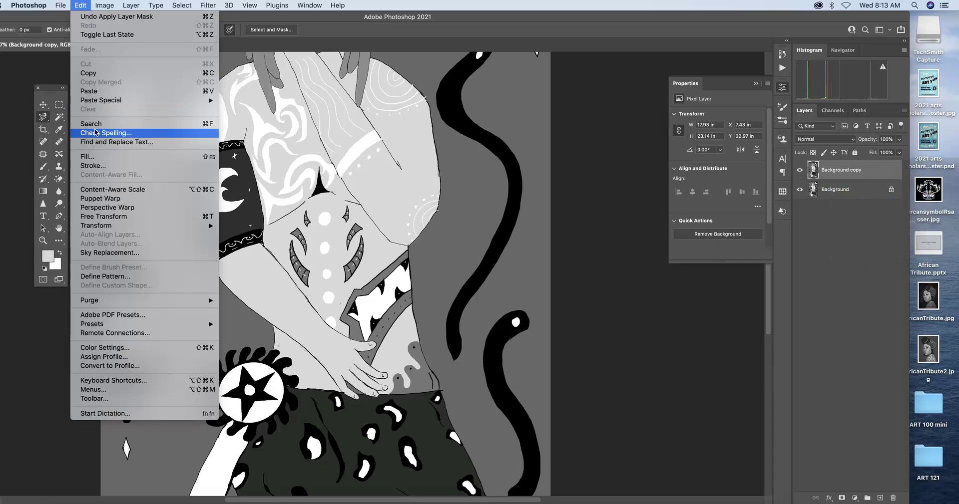
{"action": "mouse_move", "coordinate": [109, 230]}
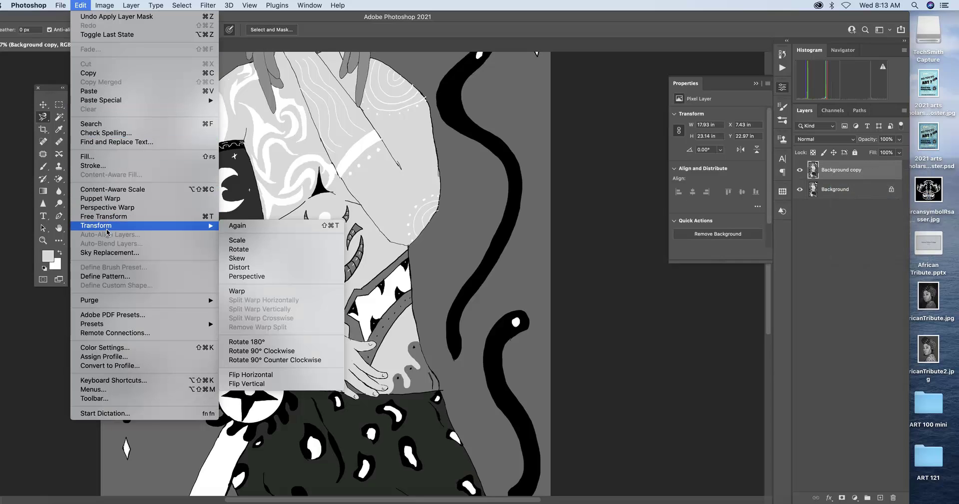
{"action": "left_click", "coordinate": [242, 269]}
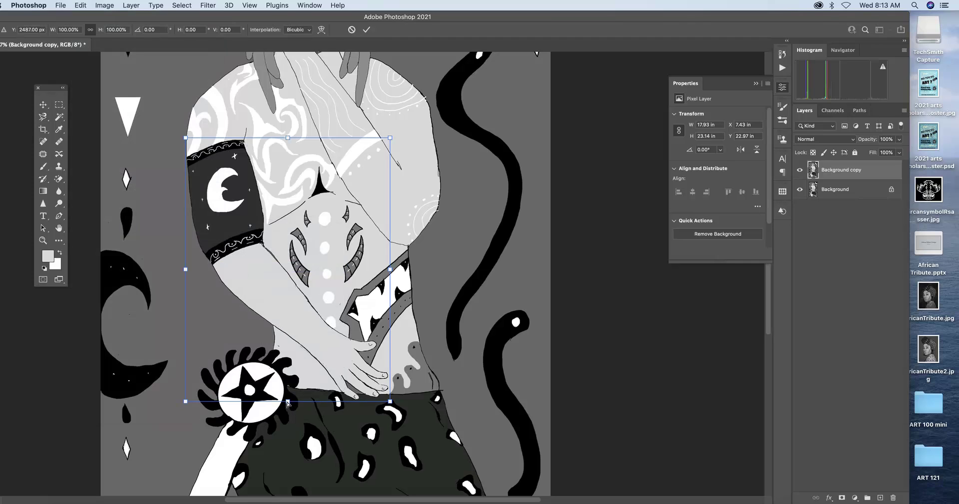
{"action": "left_click_drag", "start_coordinate": [288, 402], "coordinate": [356, 484]}
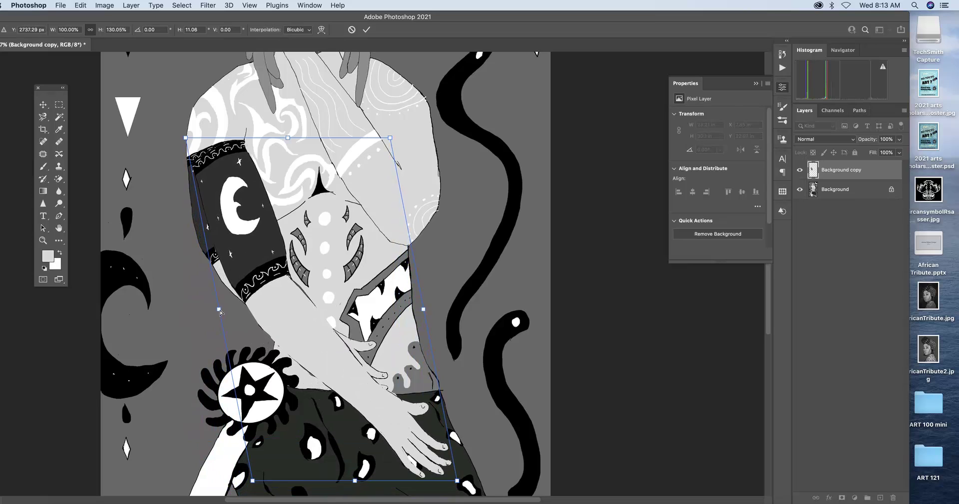
{"action": "left_click_drag", "start_coordinate": [220, 312], "coordinate": [195, 341]}
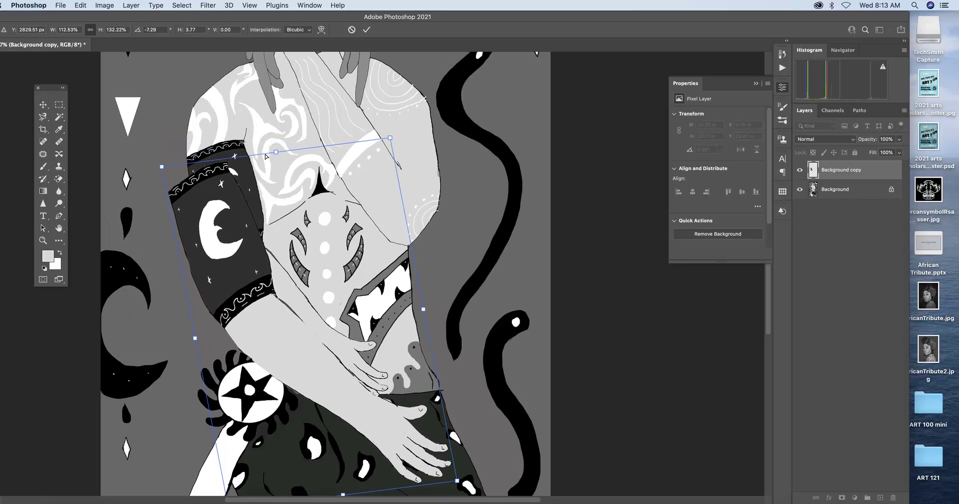
{"action": "left_click_drag", "start_coordinate": [277, 154], "coordinate": [294, 130]}
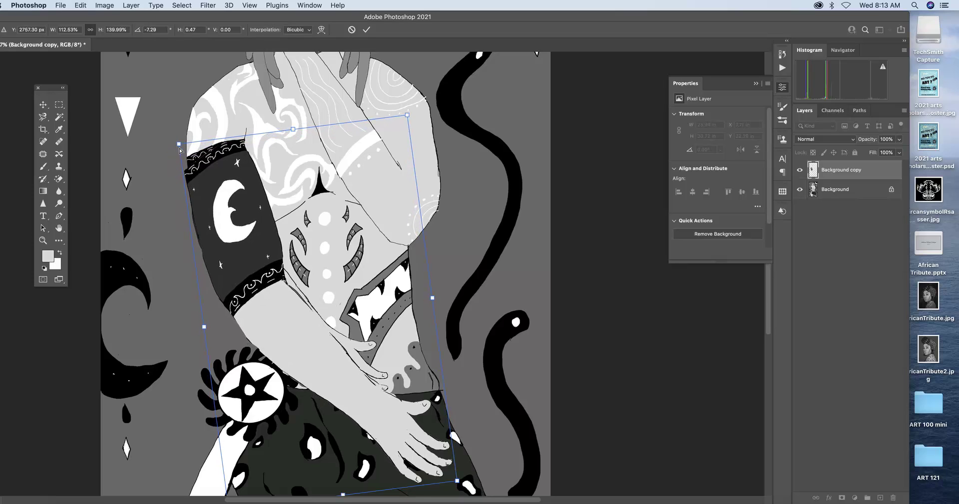
{"action": "left_click_drag", "start_coordinate": [180, 144], "coordinate": [182, 132]}
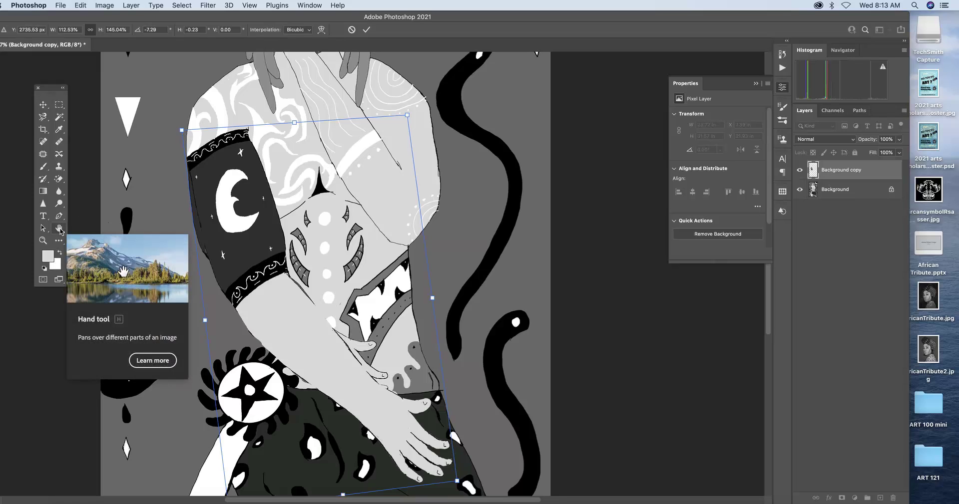
{"action": "key", "text": "super+minus"}
{"action": "key", "text": "super+minus"}
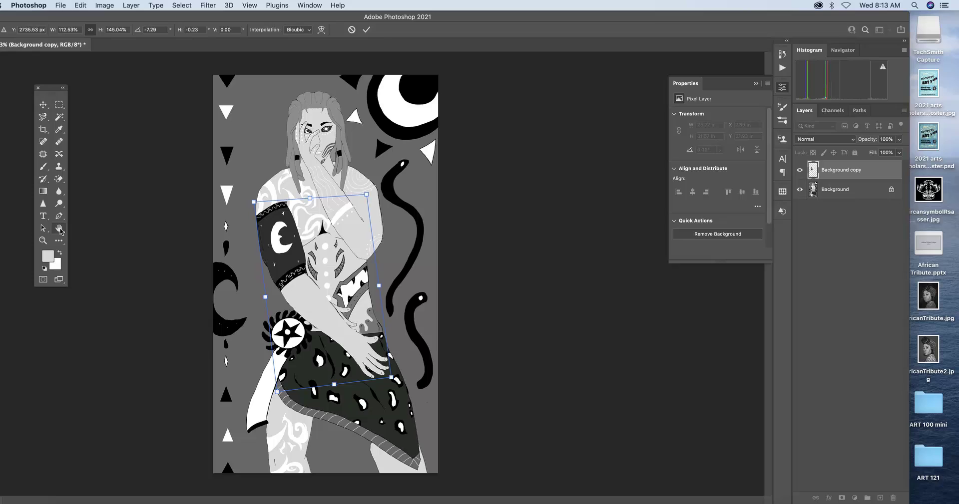
{"action": "key", "text": "Return"}
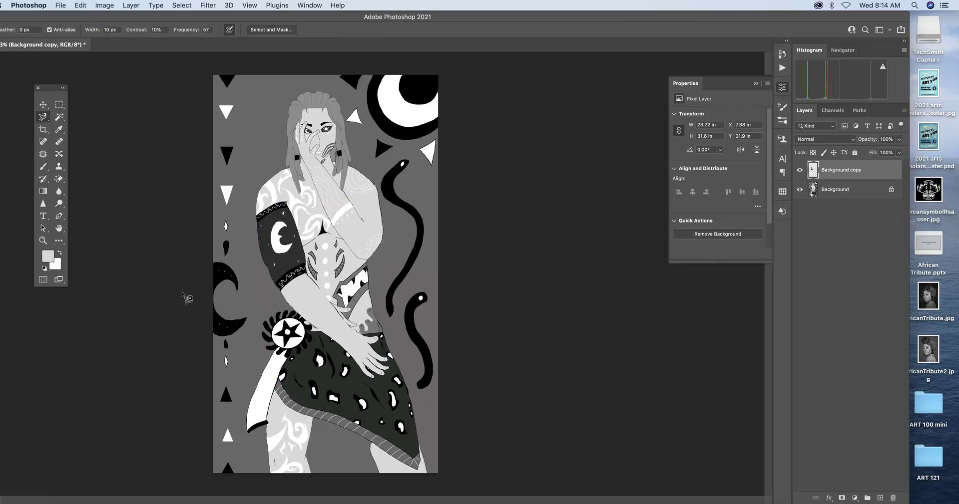
On the Background layer, paint over the original arm's lower fingers and nearby outline beside the enlarged forearm with sampled light skin gray
{"action": "left_click", "coordinate": [44, 242]}
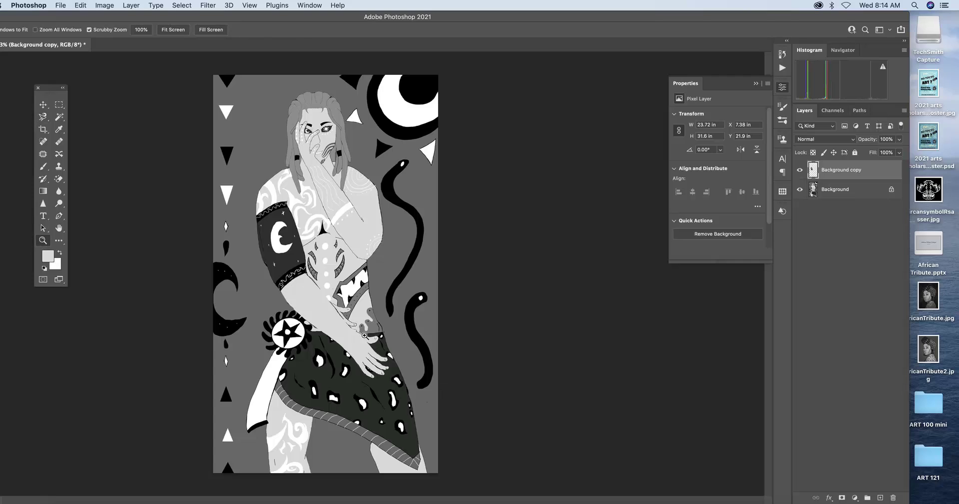
{"action": "left_click", "coordinate": [364, 335]}
{"action": "left_click", "coordinate": [360, 336]}
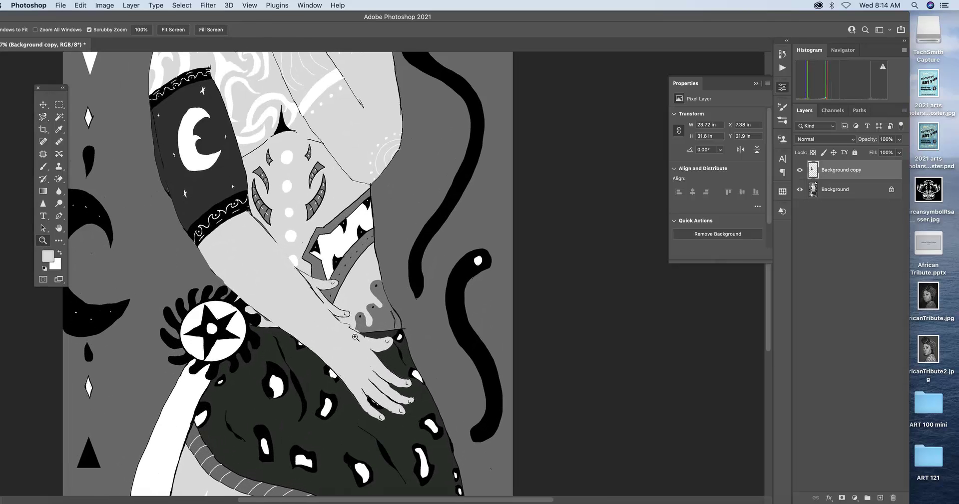
{"action": "left_click", "coordinate": [339, 334]}
{"action": "left_click", "coordinate": [337, 335]}
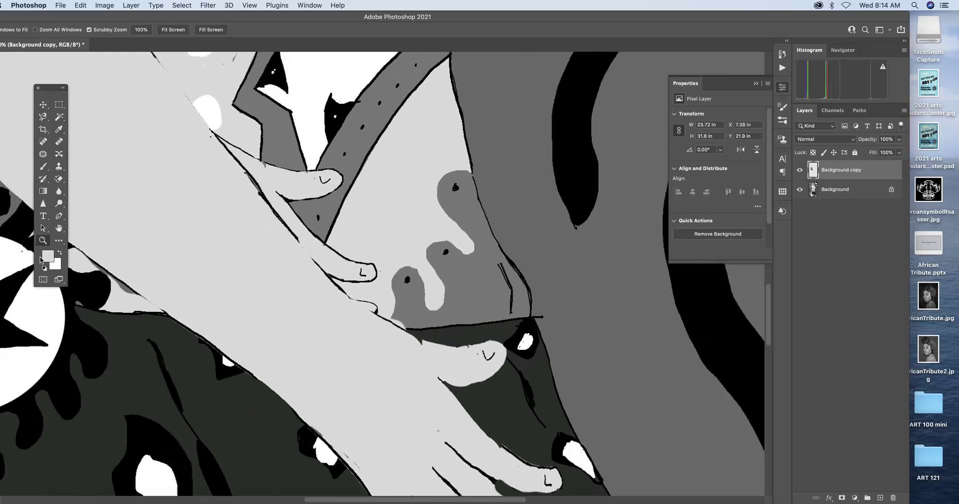
{"action": "left_click", "coordinate": [59, 130]}
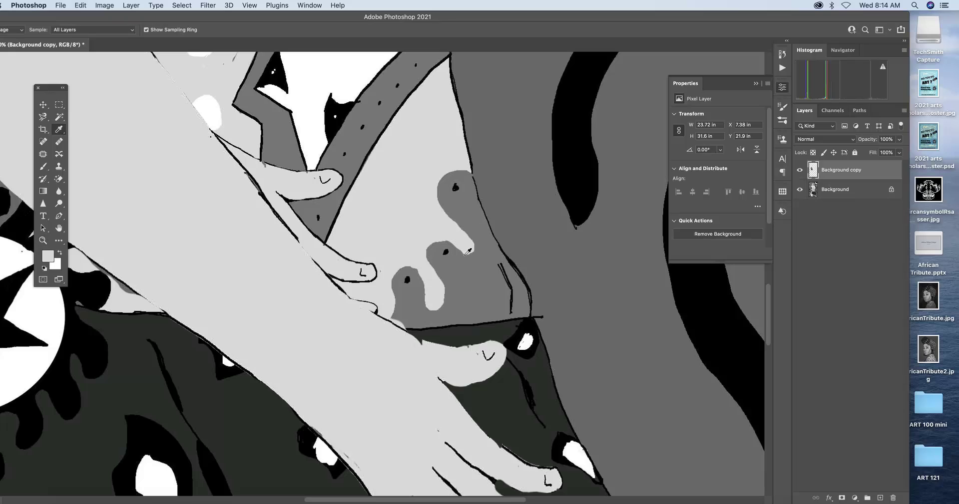
{"action": "left_click", "coordinate": [387, 240]}
{"action": "left_click", "coordinate": [866, 194]}
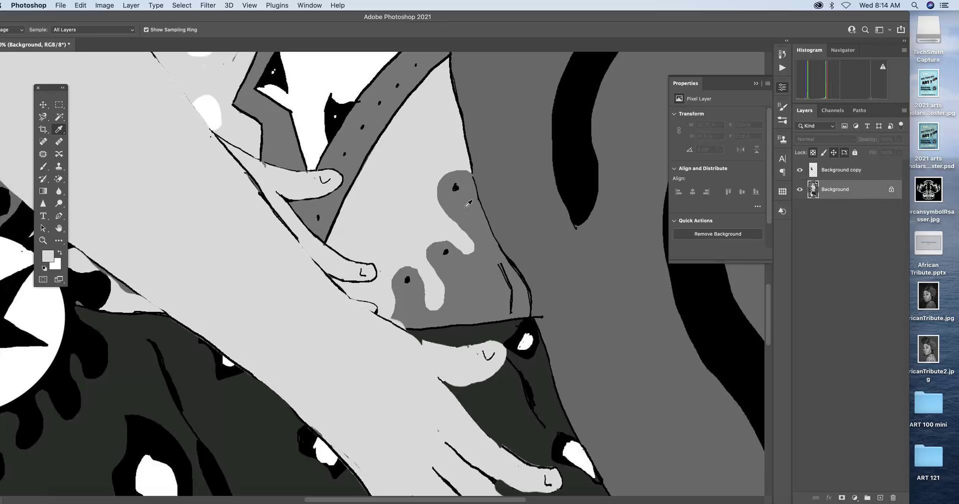
{"action": "key", "text": "b"}
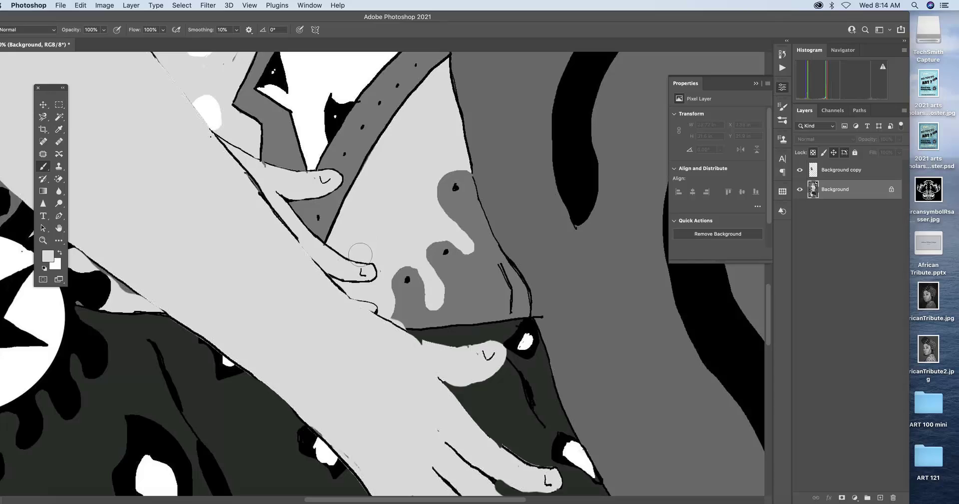
{"action": "mouse_move", "coordinate": [361, 254]}
{"action": "left_mouse_down"}
{"action": "mouse_move", "coordinate": [371, 271]}
{"action": "mouse_move", "coordinate": [339, 248]}
{"action": "mouse_move", "coordinate": [329, 277]}
{"action": "mouse_move", "coordinate": [355, 308]}
{"action": "mouse_move", "coordinate": [365, 276]}
{"action": "mouse_move", "coordinate": [370, 312]}
{"action": "mouse_move", "coordinate": [363, 277]}
{"action": "mouse_move", "coordinate": [349, 300]}
{"action": "mouse_move", "coordinate": [364, 287]}
{"action": "mouse_move", "coordinate": [370, 296]}
{"action": "mouse_move", "coordinate": [362, 310]}
{"action": "mouse_move", "coordinate": [369, 296]}
{"action": "mouse_move", "coordinate": [354, 273]}
{"action": "left_mouse_up"}
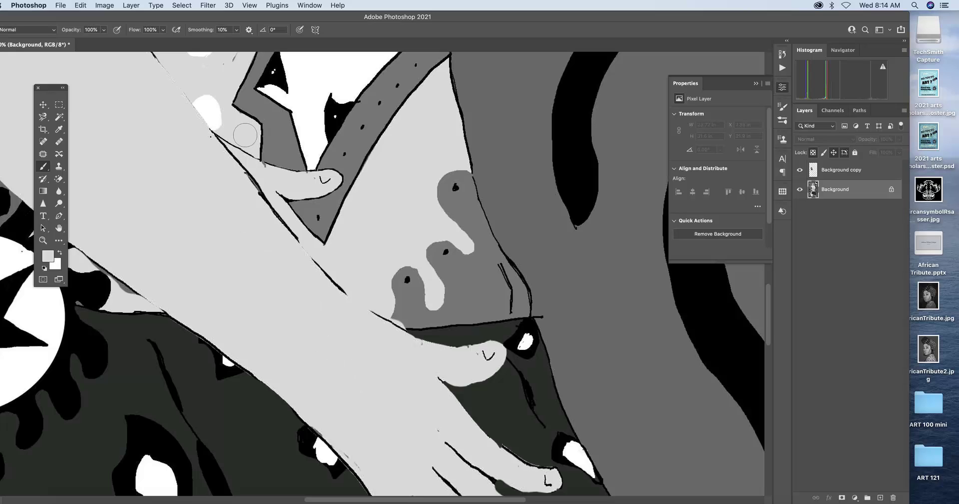
{"action": "mouse_move", "coordinate": [247, 144]}
{"action": "left_mouse_down"}
{"action": "mouse_move", "coordinate": [247, 151]}
{"action": "mouse_move", "coordinate": [229, 136]}
{"action": "left_mouse_up"}
Paint over the remaining original finger across the dotted belt on the Background layer with the belt's sampled dark gray
{"action": "left_click", "coordinate": [58, 129]}
{"action": "left_click", "coordinate": [288, 145]}
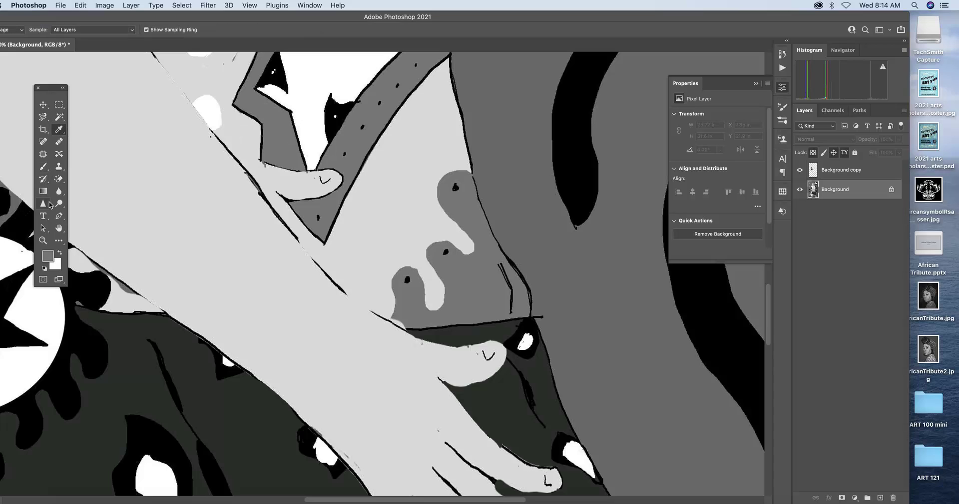
{"action": "left_click", "coordinate": [43, 166]}
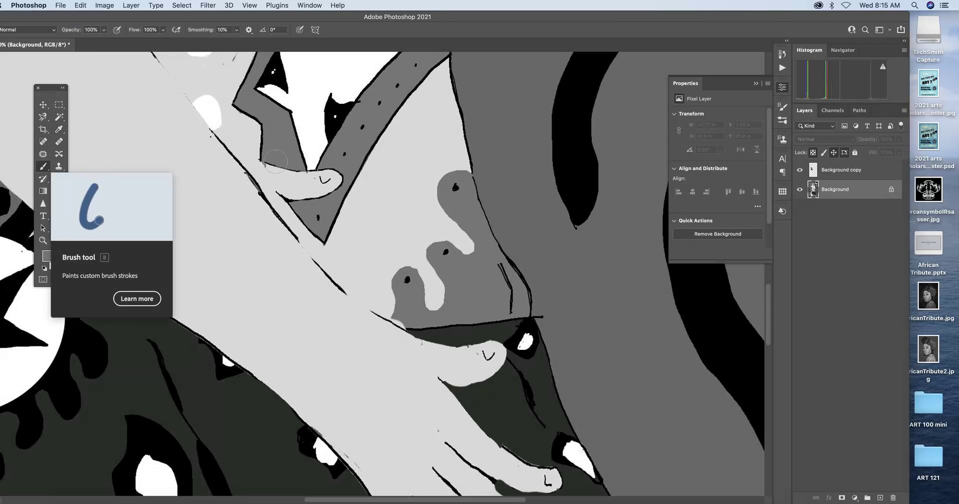
{"action": "mouse_move", "coordinate": [274, 159]}
{"action": "left_mouse_down"}
{"action": "mouse_move", "coordinate": [270, 193]}
{"action": "mouse_move", "coordinate": [275, 170]}
{"action": "mouse_move", "coordinate": [294, 204]}
{"action": "mouse_move", "coordinate": [279, 199]}
{"action": "mouse_move", "coordinate": [312, 252]}
{"action": "left_mouse_up"}
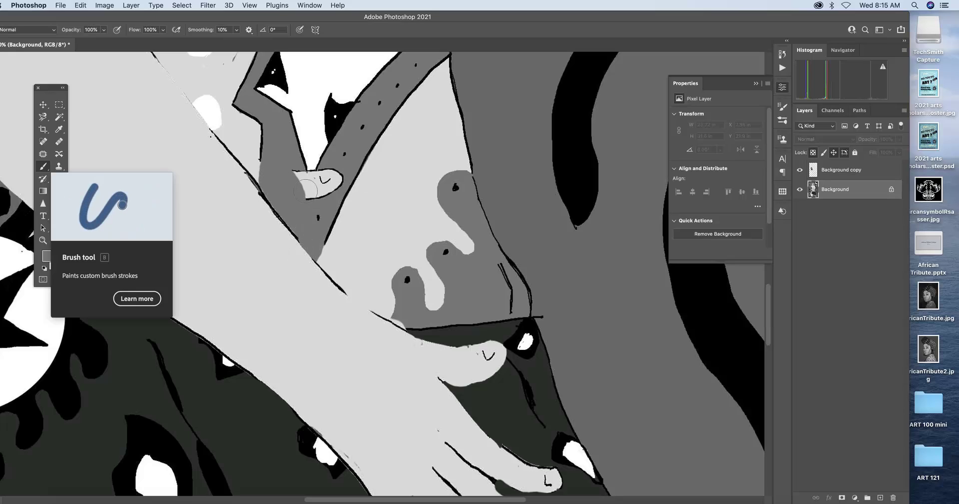
{"action": "mouse_move", "coordinate": [292, 171]}
{"action": "left_mouse_down"}
{"action": "mouse_move", "coordinate": [311, 197]}
{"action": "mouse_move", "coordinate": [344, 188]}
{"action": "mouse_move", "coordinate": [329, 172]}
{"action": "mouse_move", "coordinate": [325, 184]}
{"action": "mouse_move", "coordinate": [331, 174]}
{"action": "mouse_move", "coordinate": [336, 189]}
{"action": "mouse_move", "coordinate": [321, 196]}
{"action": "mouse_move", "coordinate": [334, 172]}
{"action": "mouse_move", "coordinate": [319, 188]}
{"action": "mouse_move", "coordinate": [329, 172]}
{"action": "left_mouse_up"}
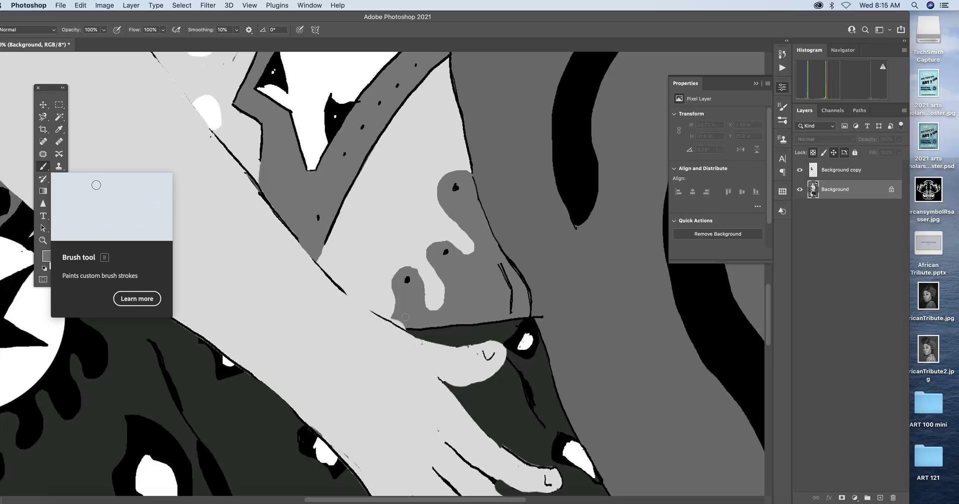
{"action": "left_click", "coordinate": [884, 172]}
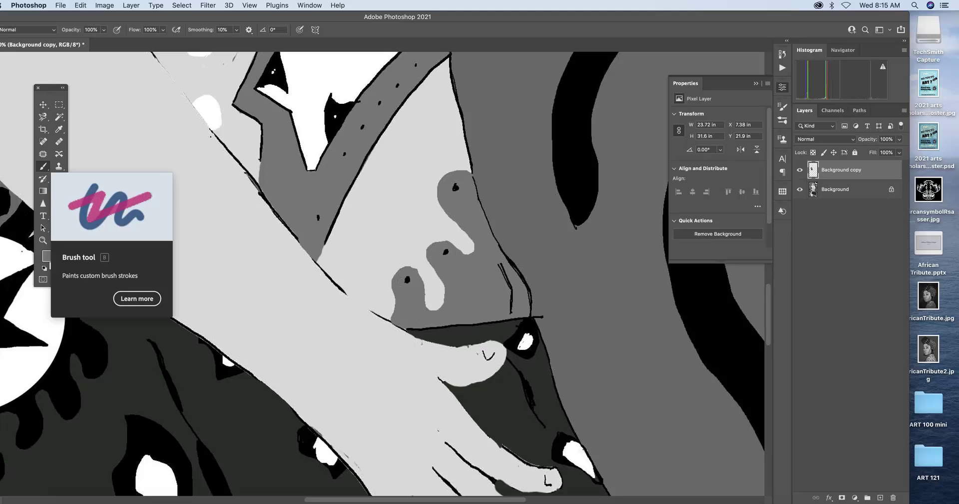
{"action": "key", "text": "space"}
{"action": "mouse_move", "coordinate": [231, 219]}
{"action": "left_mouse_down"}
{"action": "mouse_move", "coordinate": [266, 353]}
{"action": "mouse_move", "coordinate": [331, 464]}
{"action": "mouse_move", "coordinate": [474, 417]}
{"action": "mouse_move", "coordinate": [411, 414]}
{"action": "mouse_move", "coordinate": [365, 431]}
{"action": "left_mouse_up"}
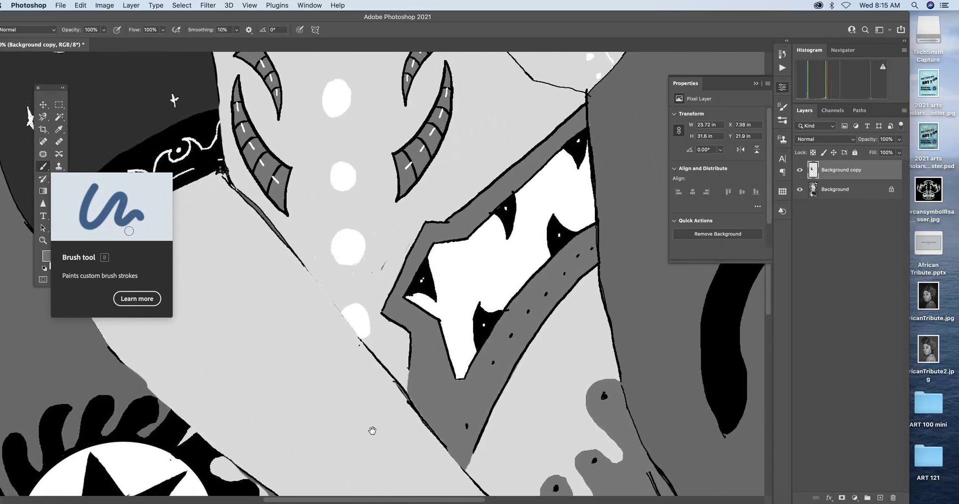
{"action": "left_click", "coordinate": [288, 241]}
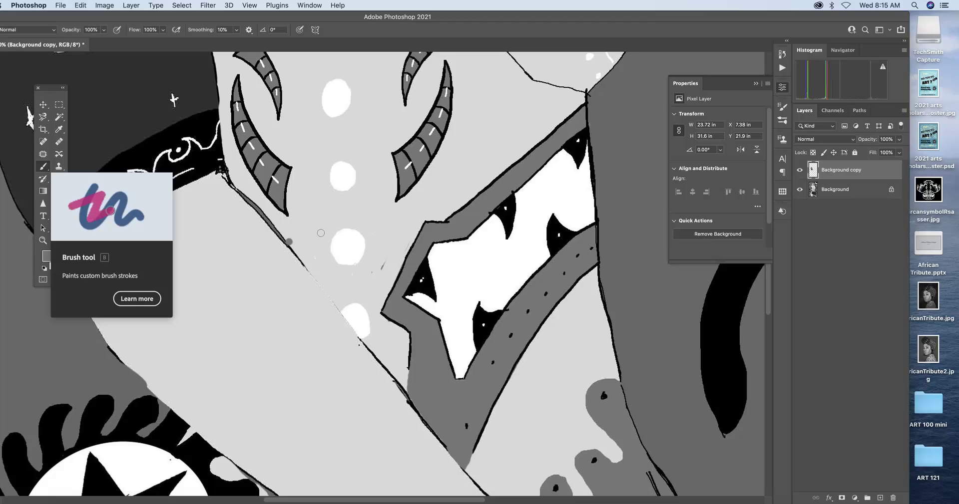
{"action": "key", "text": "super+z"}
Sample the torso's light skin gray and brush out the doubled forearm outline and stray specks beside the belly dots
{"action": "left_click", "coordinate": [871, 198]}
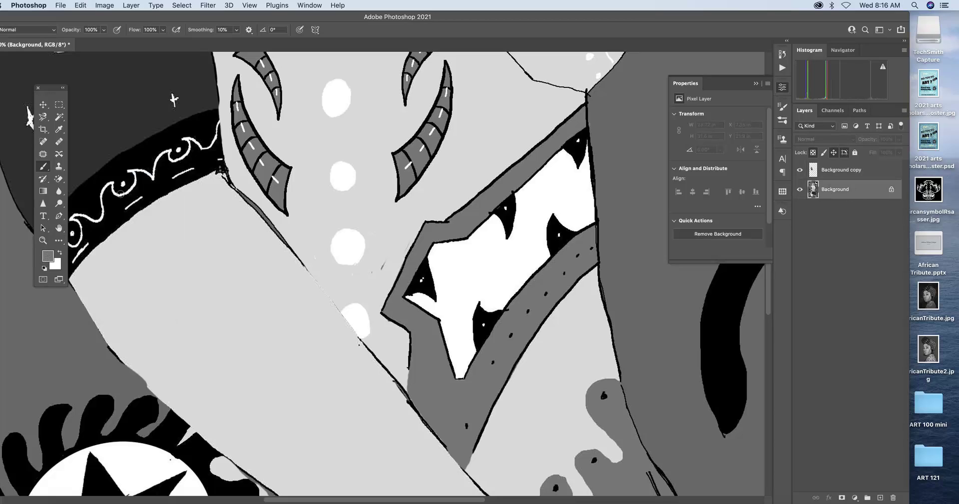
{"action": "left_click", "coordinate": [60, 129]}
{"action": "left_click", "coordinate": [314, 233]}
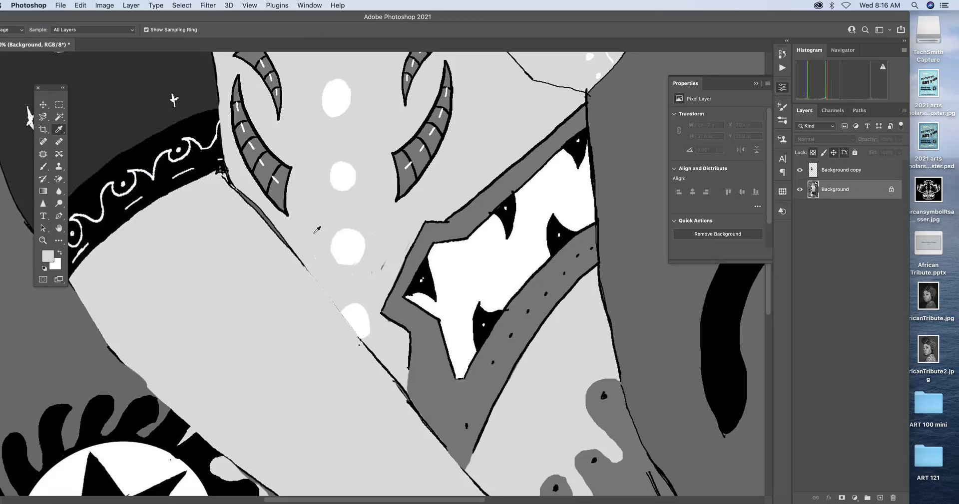
{"action": "left_click", "coordinate": [43, 166]}
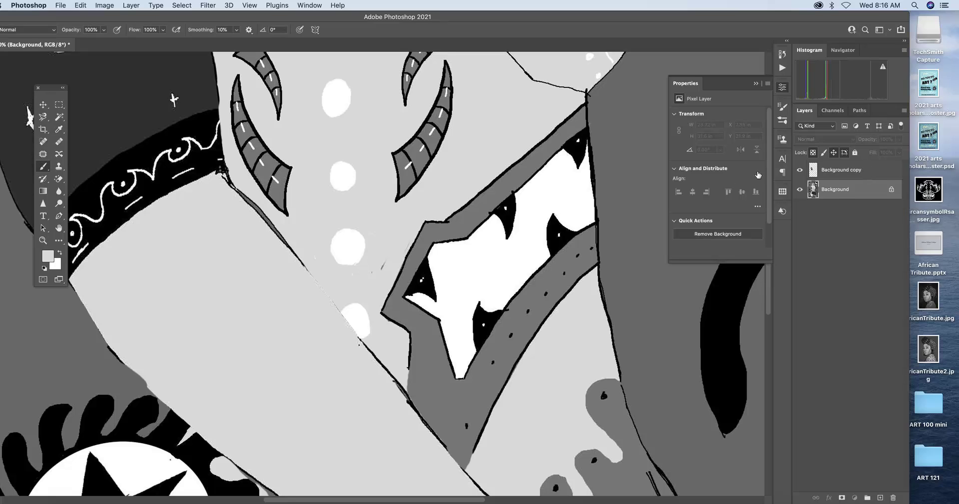
{"action": "left_click", "coordinate": [870, 175]}
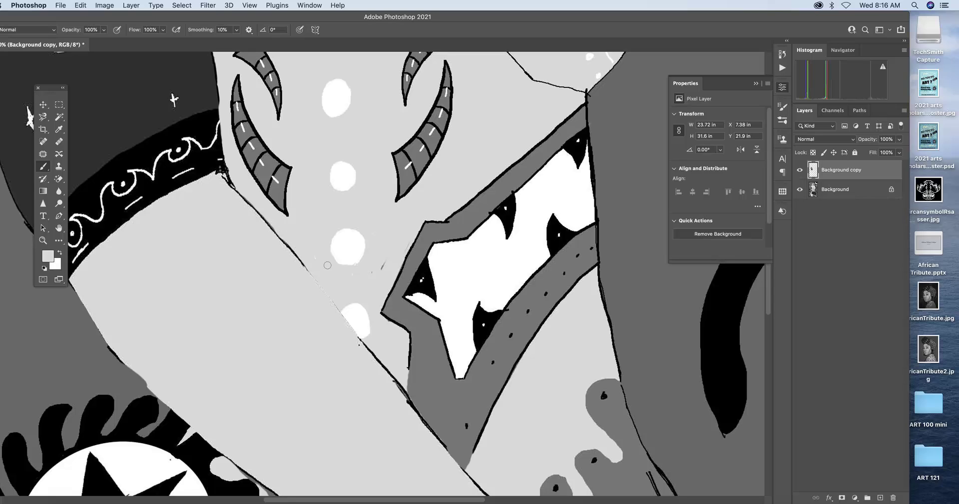
{"action": "left_click_drag", "start_coordinate": [388, 259], "coordinate": [378, 264]}
Extend the canvas on the artwork's right side to about 54.76 in wide with the Crop tool, working from the Background layer
{"action": "double_click", "coordinate": [59, 229]}
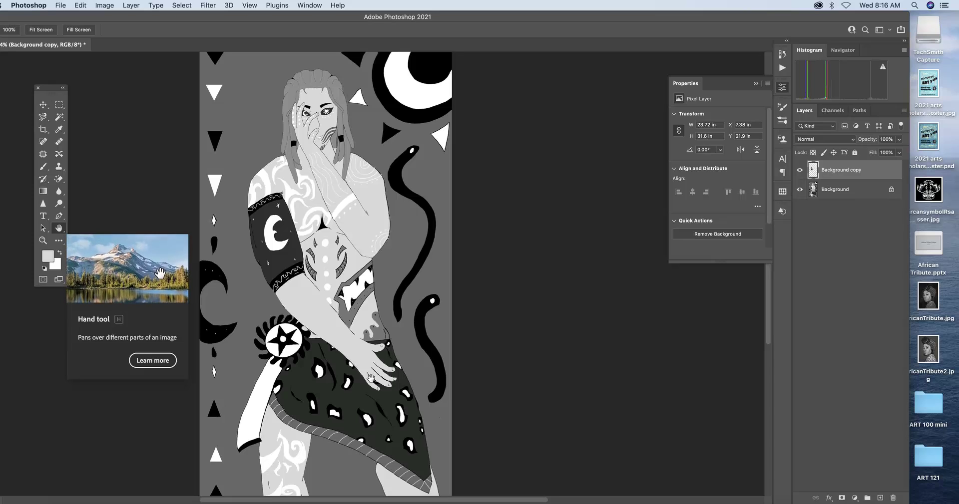
{"action": "left_click", "coordinate": [863, 192]}
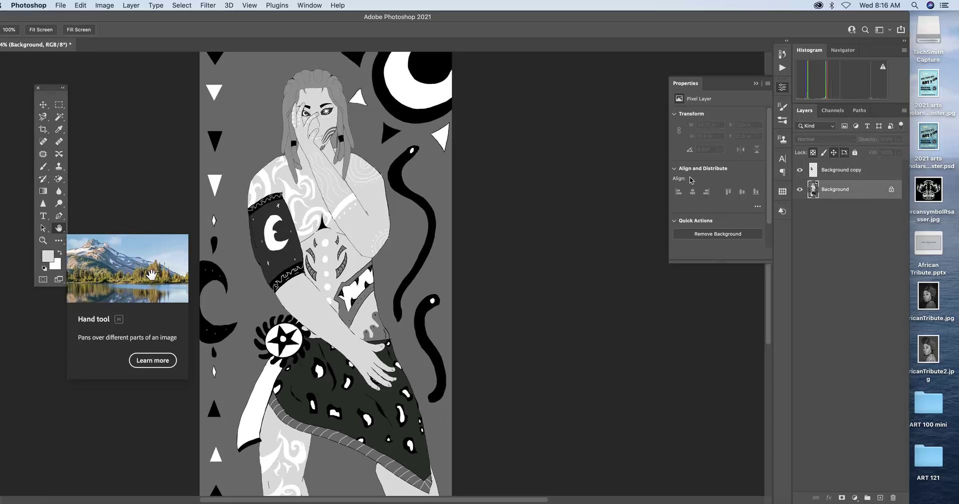
{"action": "left_click", "coordinate": [43, 129]}
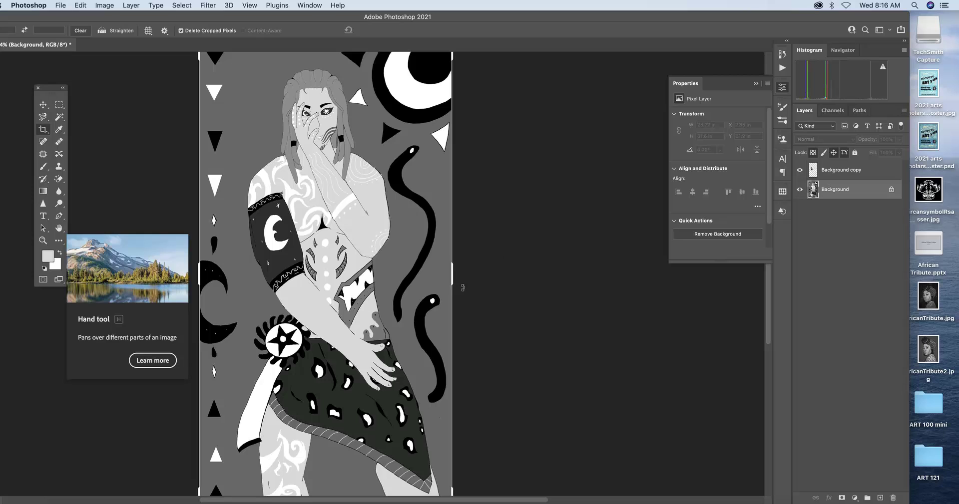
{"action": "left_click_drag", "start_coordinate": [453, 275], "coordinate": [504, 282]}
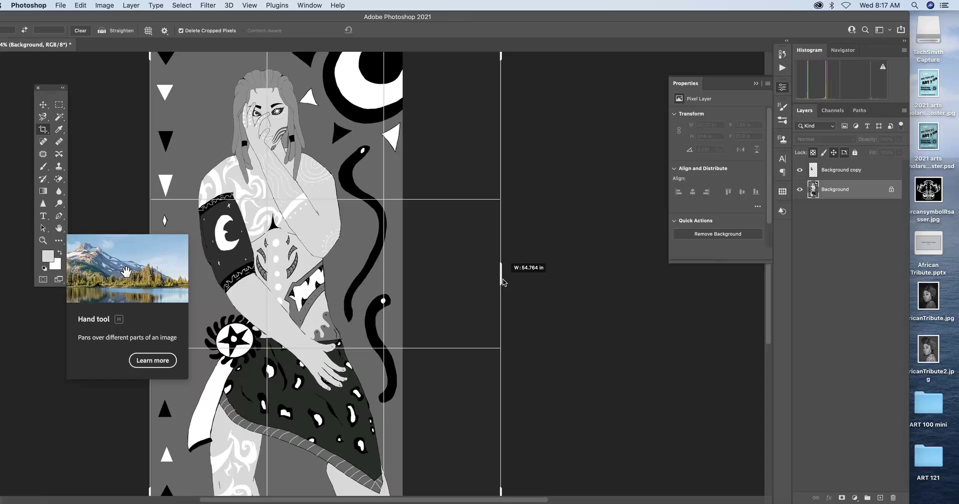
{"action": "left_click_drag", "start_coordinate": [503, 282], "coordinate": [501, 278]}
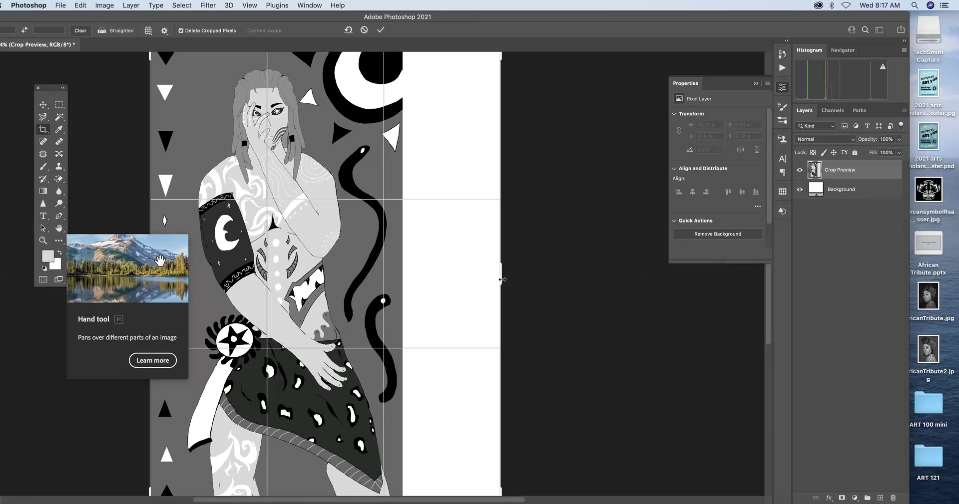
{"action": "key", "text": "Return"}
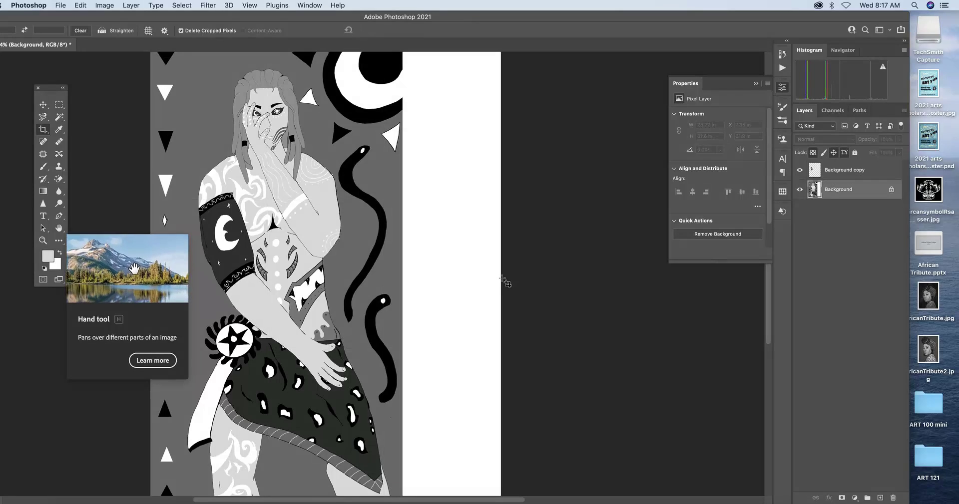
Sample the backdrop gray with the Eyedropper and fill the white canvas extension on the Background layer with the Paint Bucket
{"action": "left_click", "coordinate": [59, 129]}
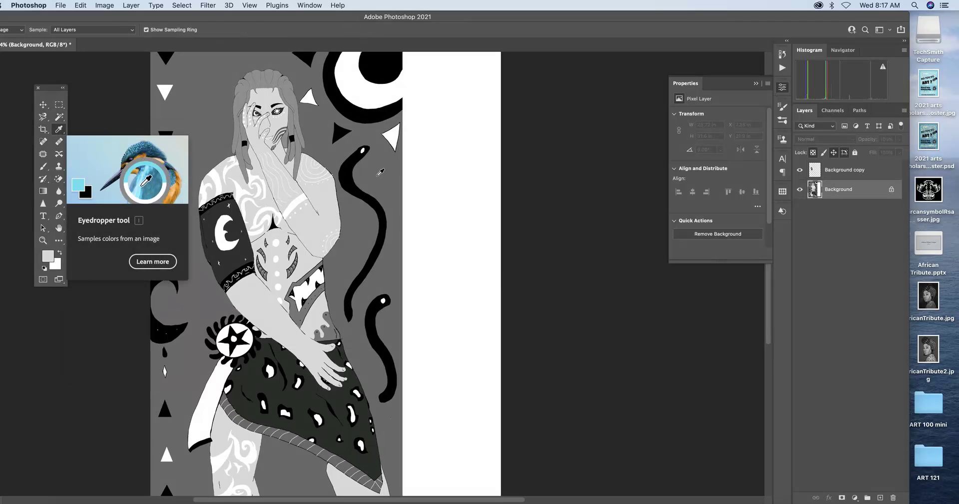
{"action": "left_click", "coordinate": [378, 176]}
{"action": "key", "text": "g"}
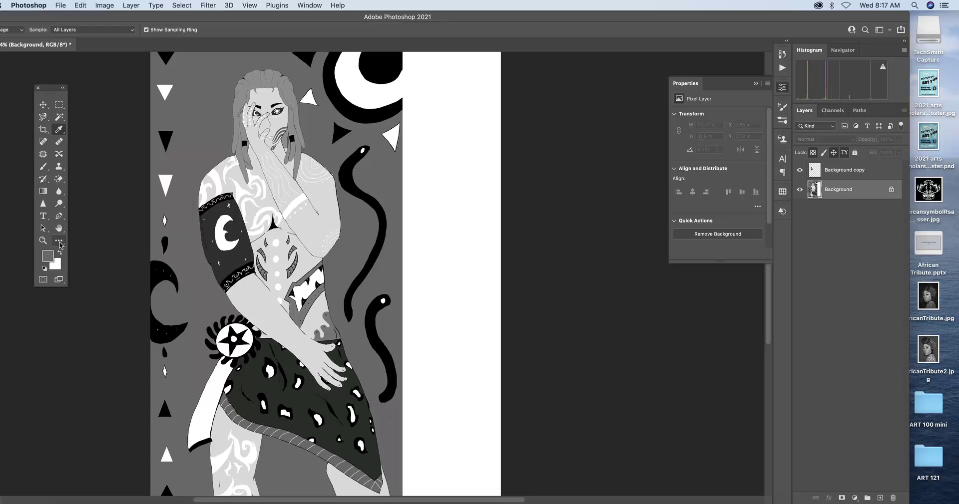
{"action": "left_click", "coordinate": [437, 256]}
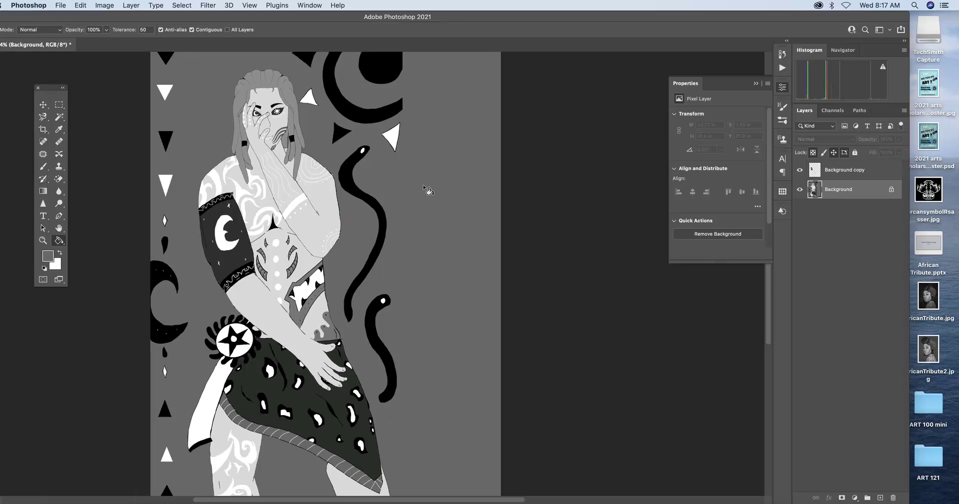
Lasso the squiggles, triangles and ringed circle beside the figure's right side and copy them from Background onto a new layer
{"action": "left_click", "coordinate": [44, 119]}
{"action": "right_click", "coordinate": [43, 119]}
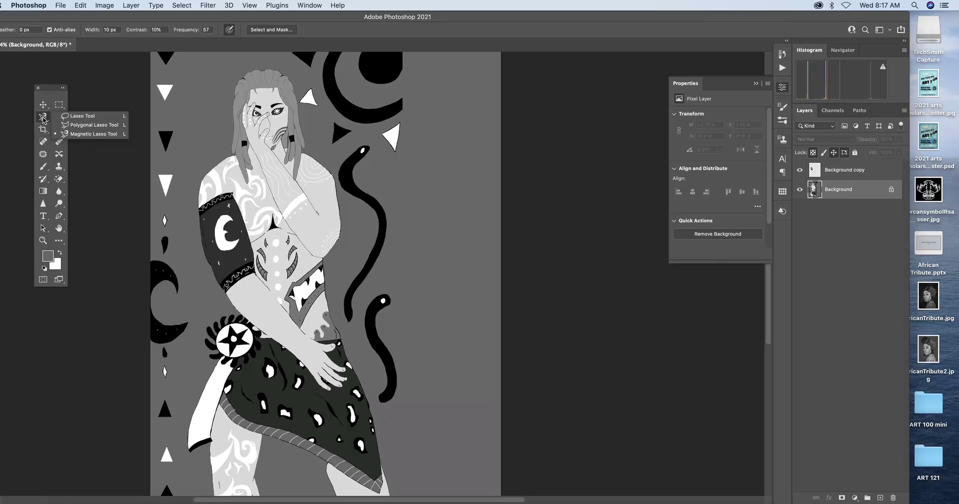
{"action": "left_click", "coordinate": [67, 118]}
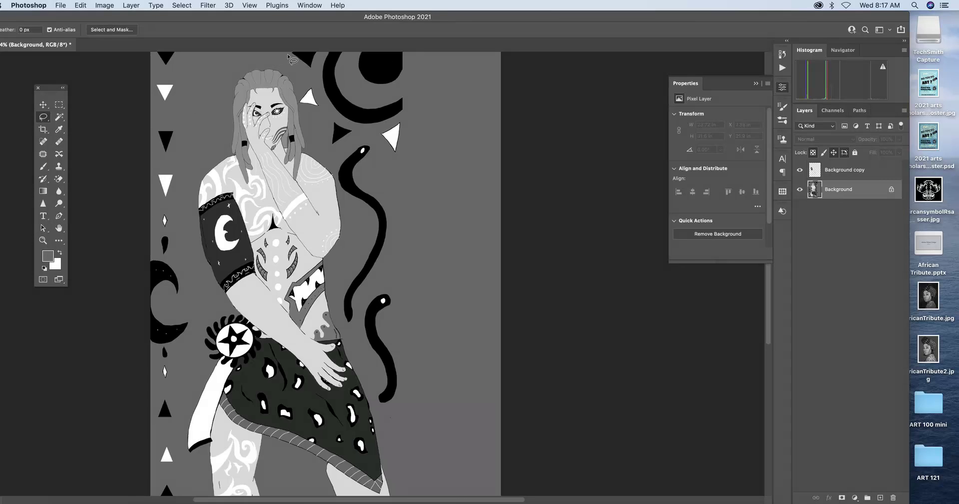
{"action": "mouse_move", "coordinate": [286, 53]}
{"action": "left_mouse_down"}
{"action": "mouse_move", "coordinate": [349, 227]}
{"action": "mouse_move", "coordinate": [343, 316]}
{"action": "mouse_move", "coordinate": [386, 413]}
{"action": "mouse_move", "coordinate": [417, 391]}
{"action": "mouse_move", "coordinate": [427, 359]}
{"action": "mouse_move", "coordinate": [411, 251]}
{"action": "mouse_move", "coordinate": [425, 155]}
{"action": "mouse_move", "coordinate": [422, 49]}
{"action": "mouse_move", "coordinate": [287, 57]}
{"action": "left_mouse_up"}
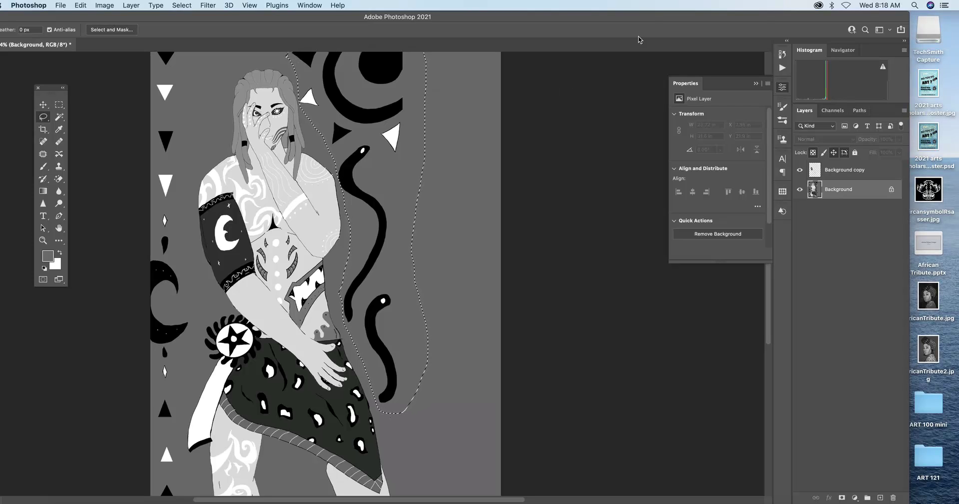
{"action": "key", "text": "super+j"}
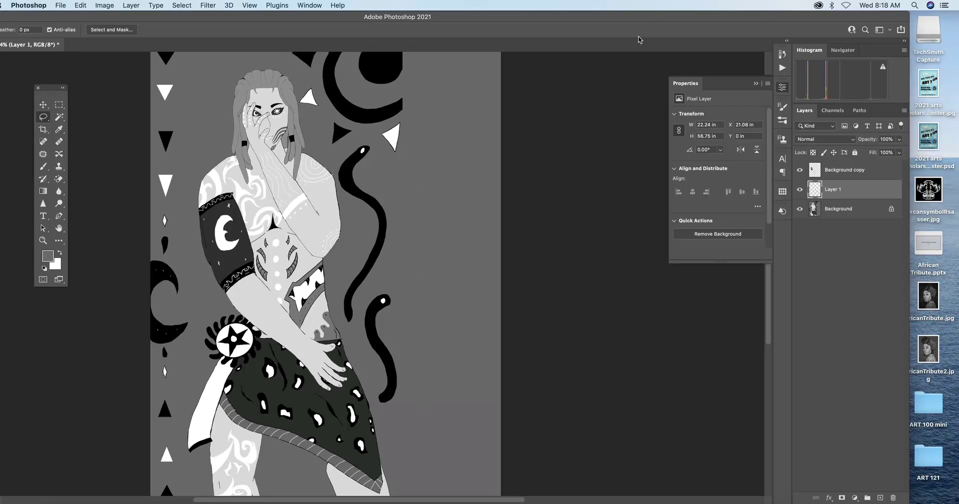
Show transform controls for Layer 1 and flip the copied decorations horizontally
{"action": "left_click", "coordinate": [43, 106]}
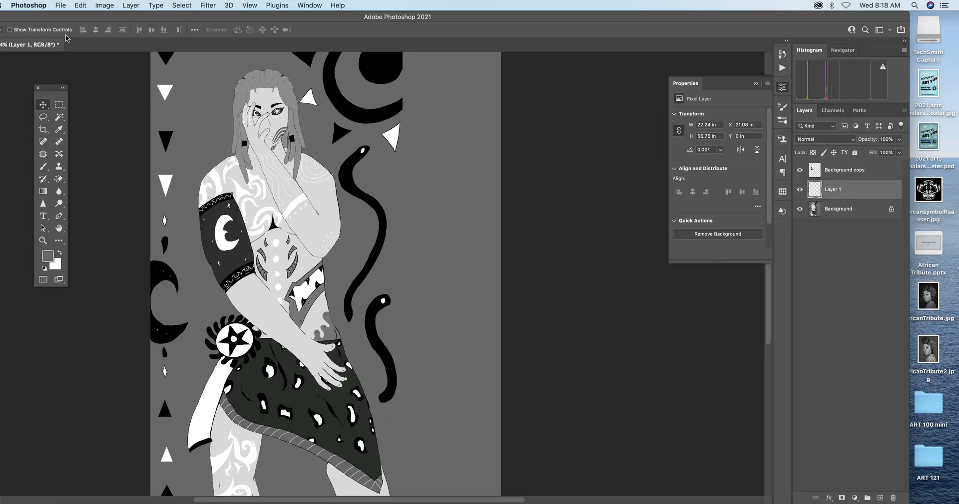
{"action": "left_click", "coordinate": [10, 30]}
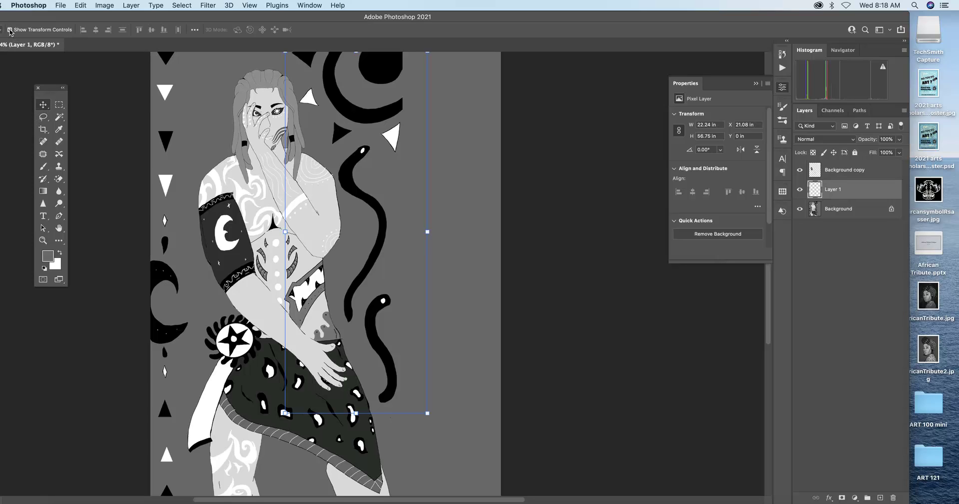
{"action": "left_click", "coordinate": [81, 6]}
{"action": "mouse_move", "coordinate": [107, 228]}
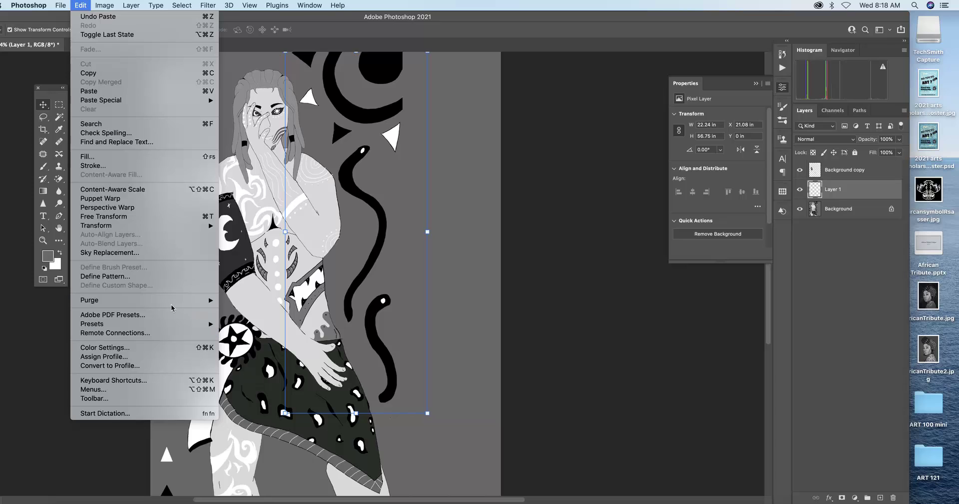
{"action": "mouse_move", "coordinate": [138, 227]}
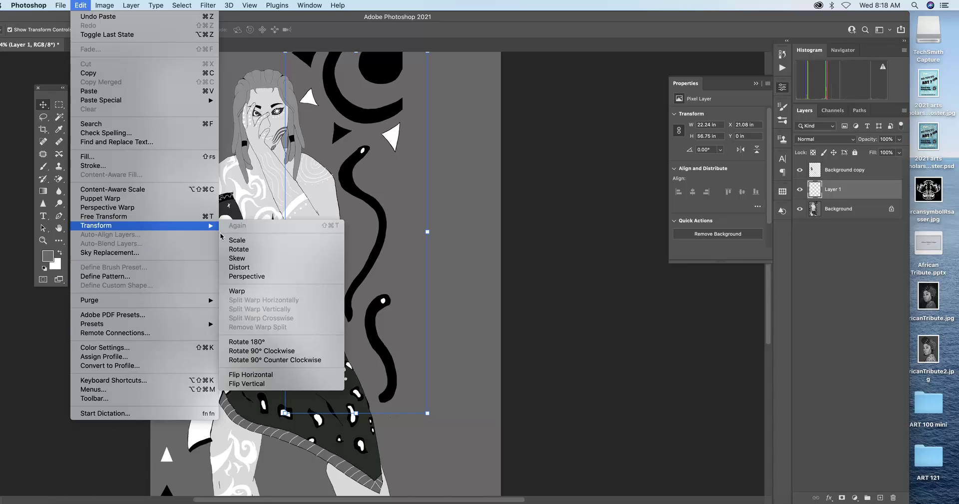
{"action": "left_click", "coordinate": [257, 375]}
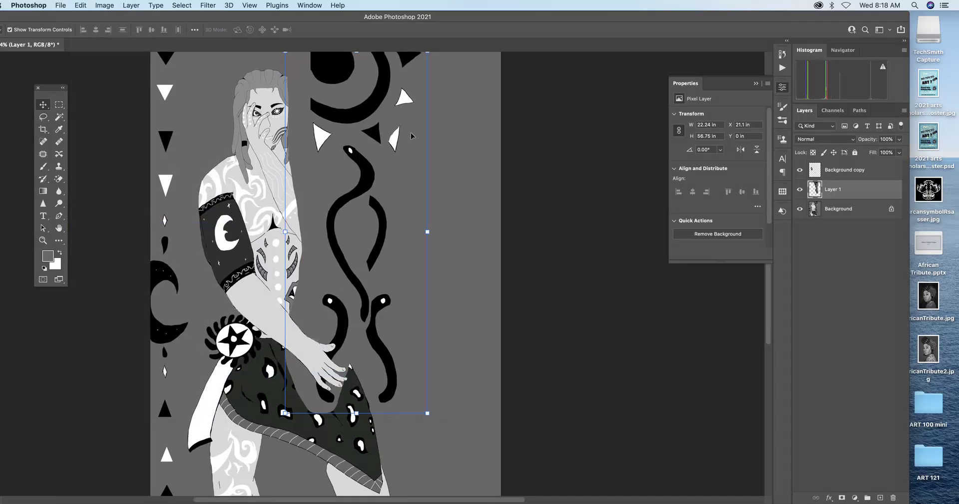
Rotate Layer 1's decorations about -179.7° and place them over the blank backdrop extension, at about X 36.4 in, Y 13.2 in
{"action": "left_click_drag", "start_coordinate": [368, 160], "coordinate": [353, 210]}
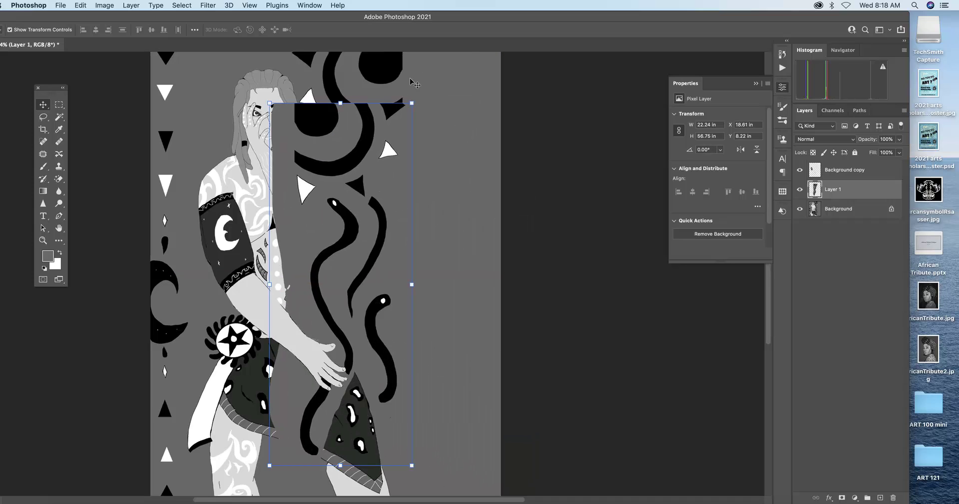
{"action": "left_click_drag", "start_coordinate": [423, 93], "coordinate": [270, 440]}
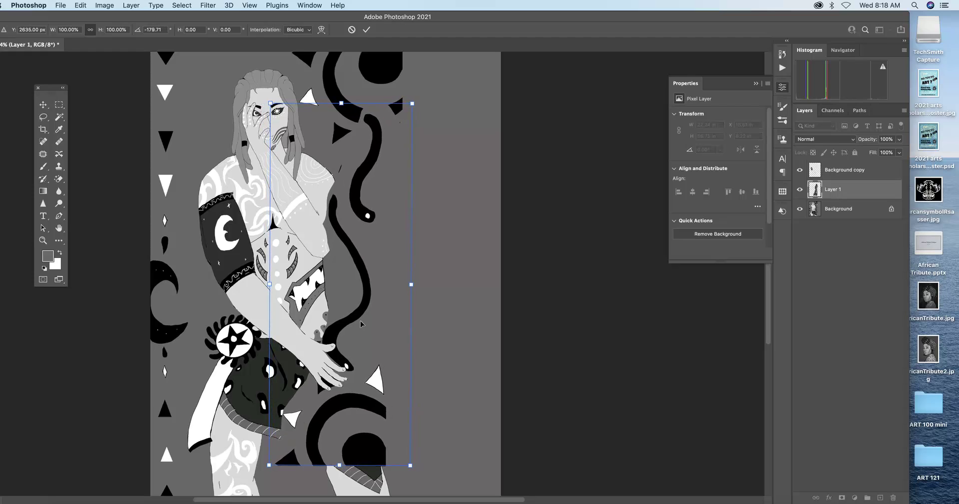
{"action": "left_click_drag", "start_coordinate": [364, 298], "coordinate": [481, 329]}
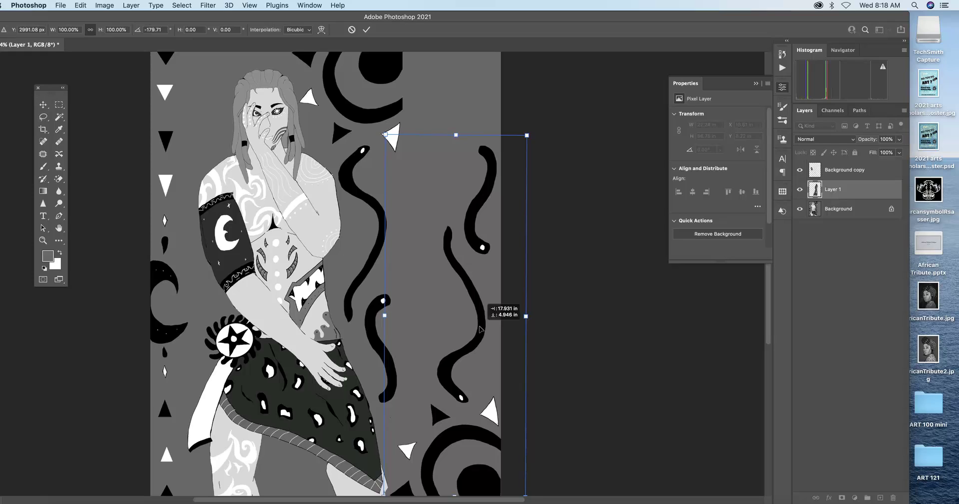
{"action": "left_click_drag", "start_coordinate": [480, 330], "coordinate": [480, 329]}
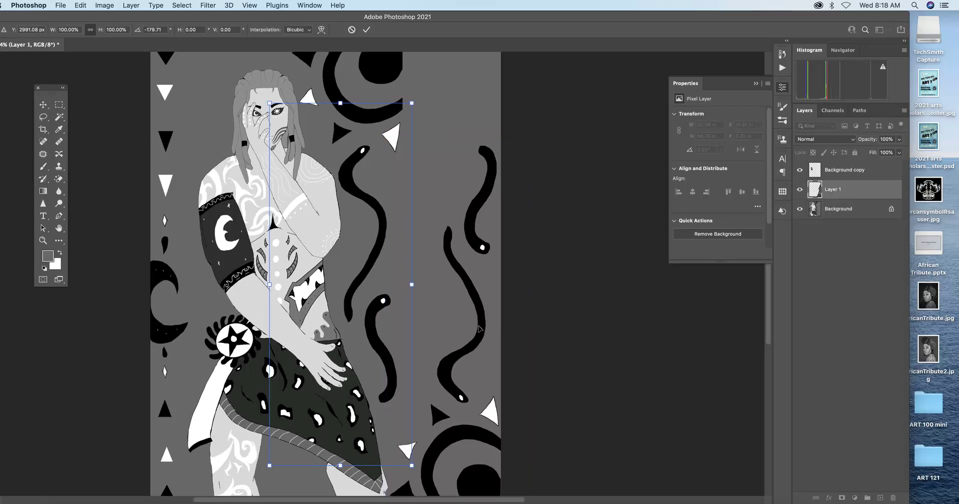
{"action": "key", "text": "Return"}
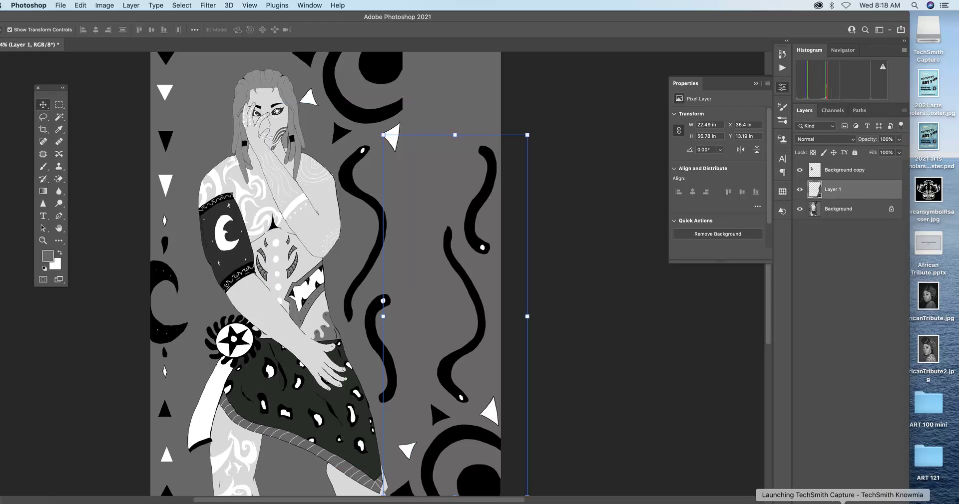
Add a layer mask to Layer 1 and hide the copied remnant beside the skirt hem with an enlarged brush
{"action": "left_click", "coordinate": [841, 498]}
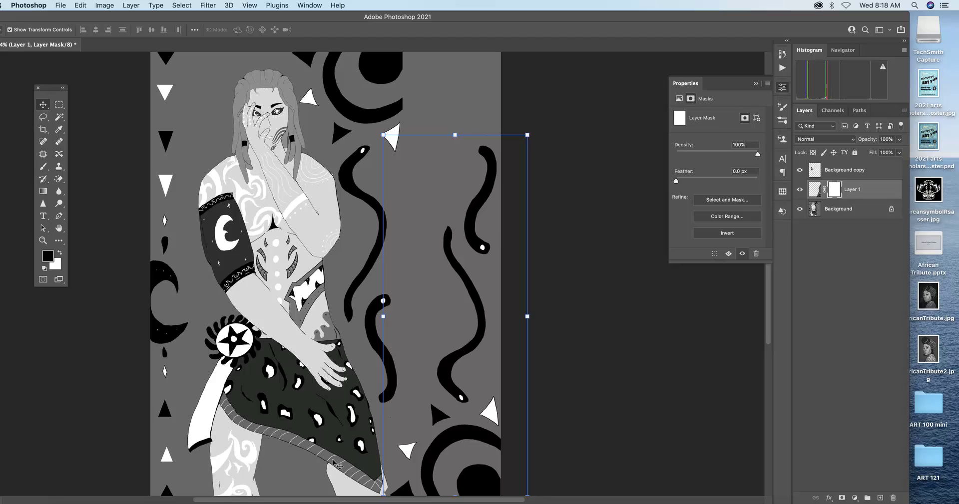
{"action": "left_click", "coordinate": [43, 167]}
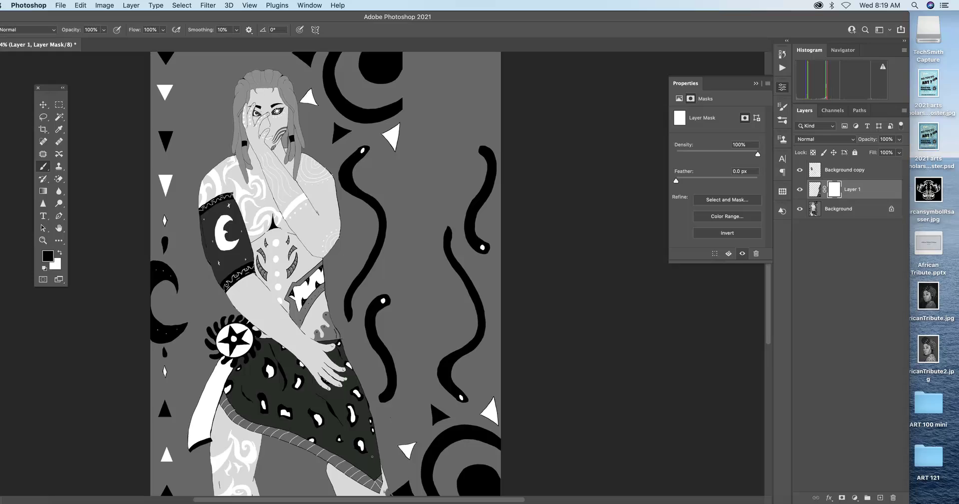
{"action": "key", "text": "]"}
{"action": "key", "text": "]"}
{"action": "key", "text": "]"}
{"action": "key", "text": "x"}
{"action": "left_click", "coordinate": [59, 105]}
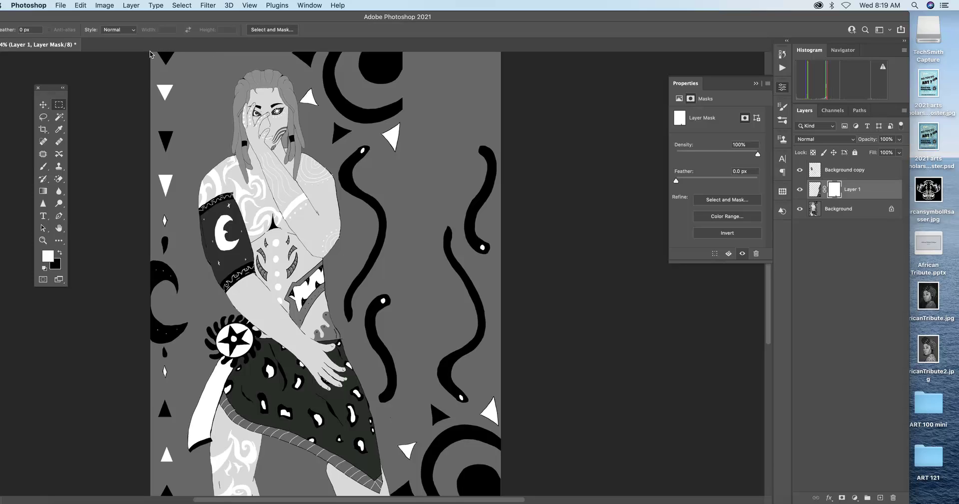
{"action": "left_click_drag", "start_coordinate": [150, 52], "coordinate": [186, 473]}
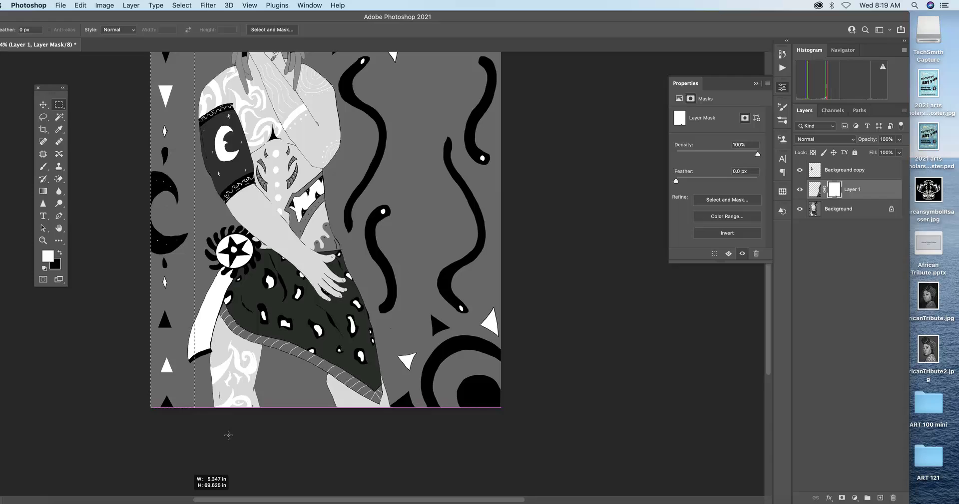
{"action": "left_click_drag", "start_coordinate": [228, 436], "coordinate": [178, 399]}
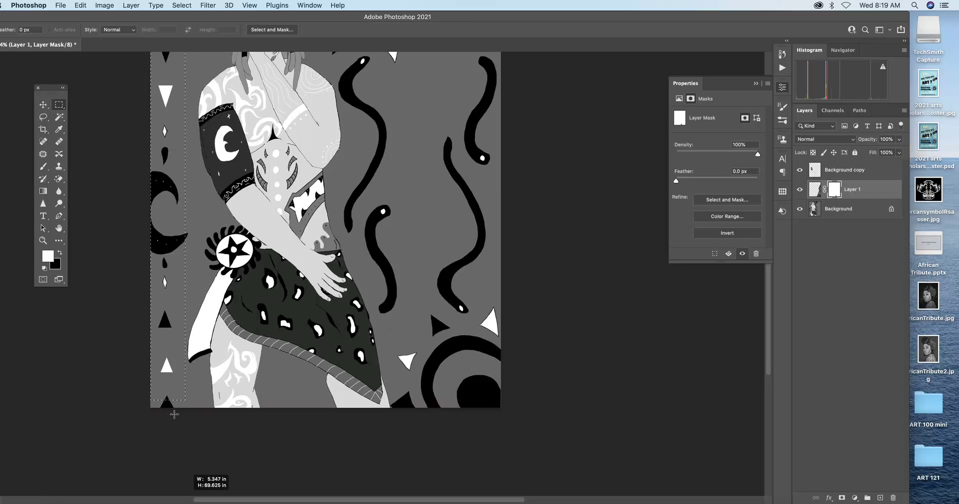
{"action": "left_click_drag", "start_coordinate": [194, 433], "coordinate": [198, 451]}
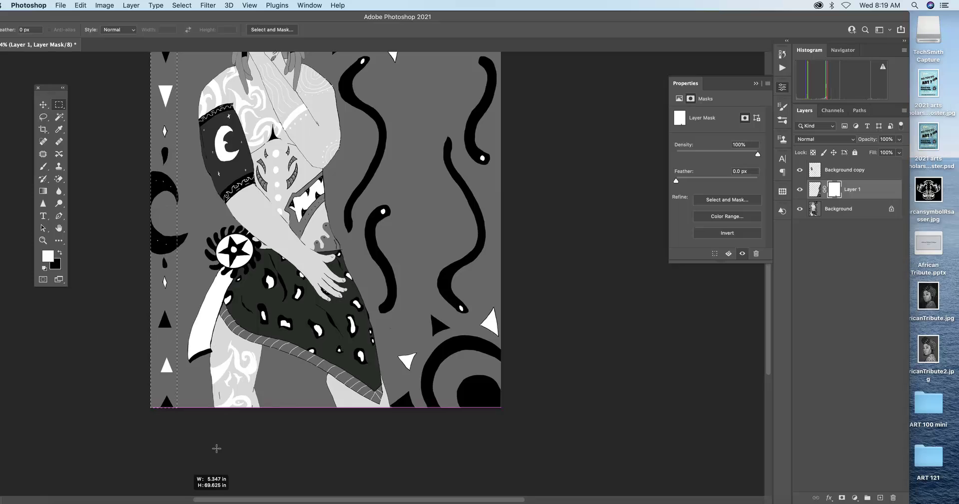
{"action": "left_click_drag", "start_coordinate": [216, 451], "coordinate": [223, 433]}
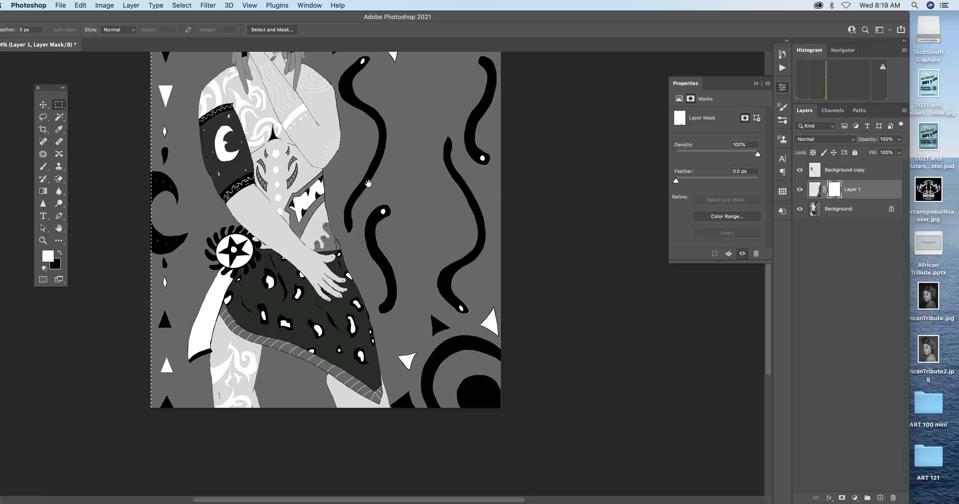
{"action": "left_click_drag", "start_coordinate": [372, 163], "coordinate": [384, 255]}
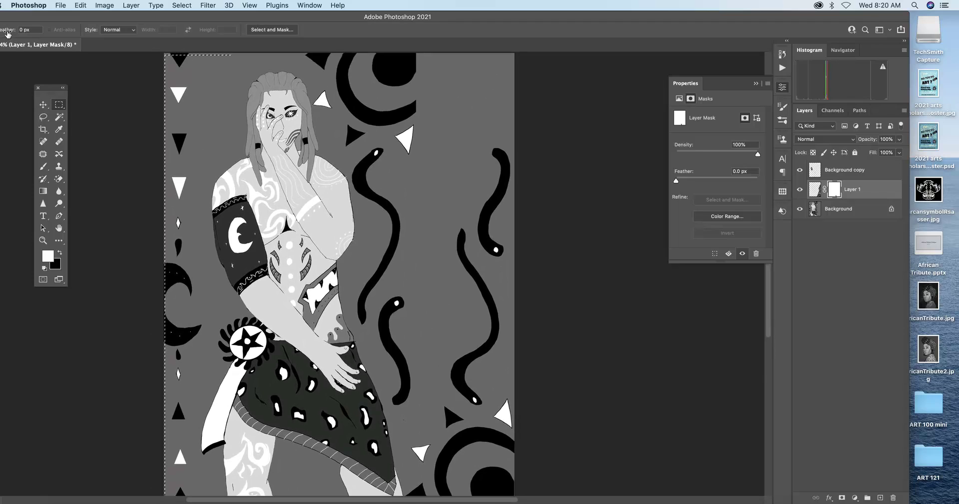
{"action": "key", "text": "super+d"}
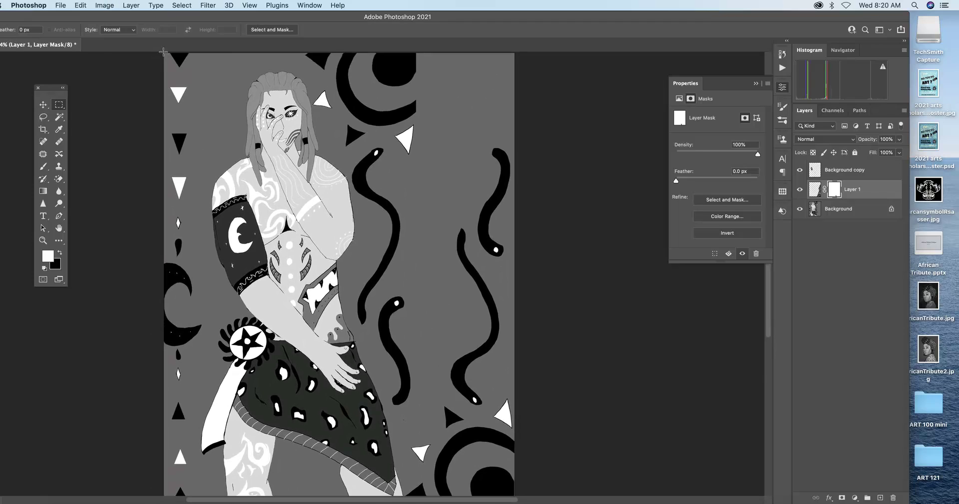
Select the full-height strip of triangles and crescent moon along the artwork's left edge with a rectangular marquee about 6.7 in wide
{"action": "left_click_drag", "start_coordinate": [164, 52], "coordinate": [205, 475]}
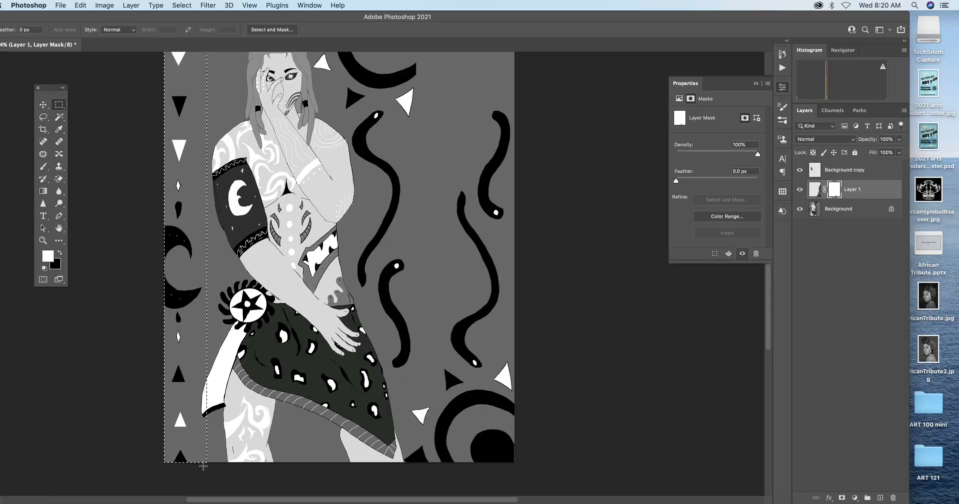
{"action": "key", "text": "super+j"}
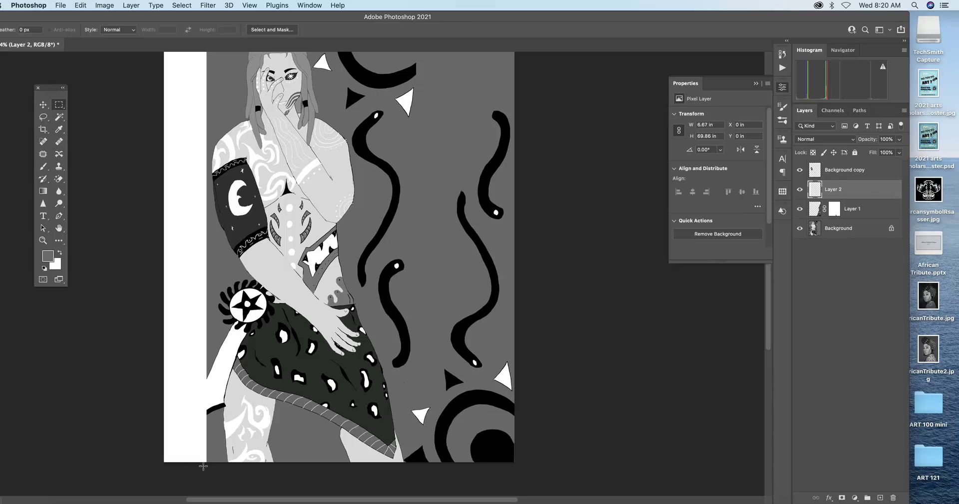
{"action": "key", "text": "super+z"}
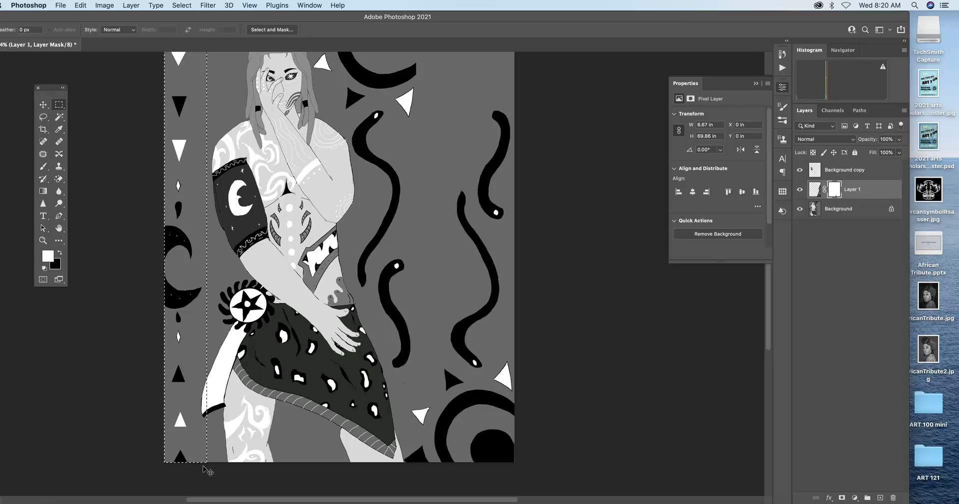
{"action": "key", "text": "super+v"}
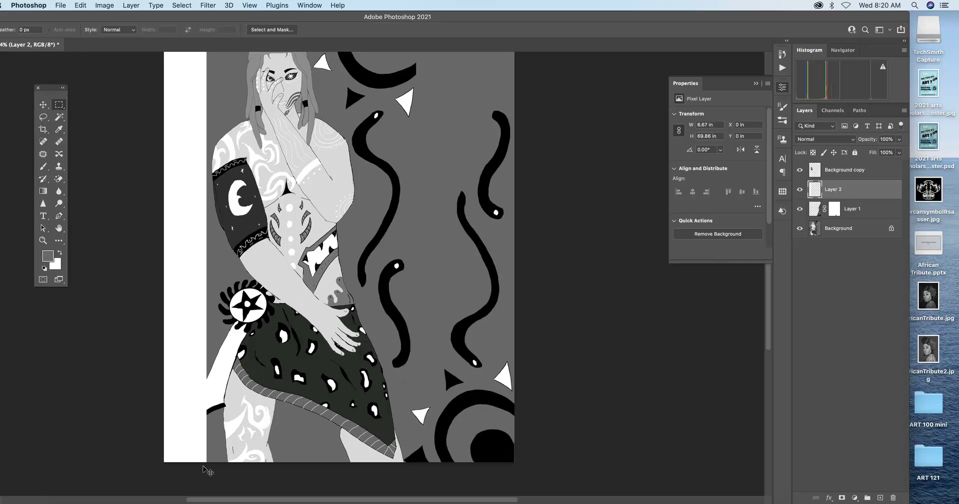
{"action": "key", "text": "super+z"}
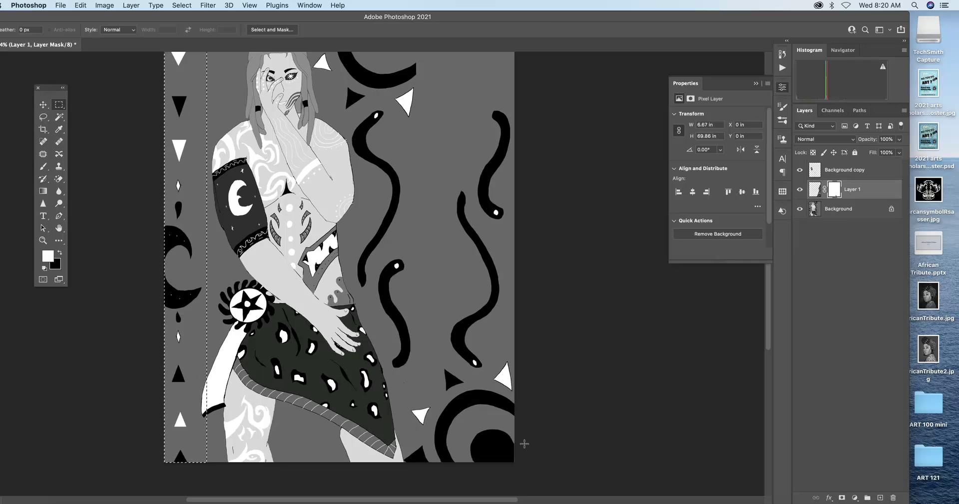
Copy the selected strip from Background onto a new layer and move it beside the skirt, to about X 34.2 in, Y 16.3 in
{"action": "left_click", "coordinate": [868, 216]}
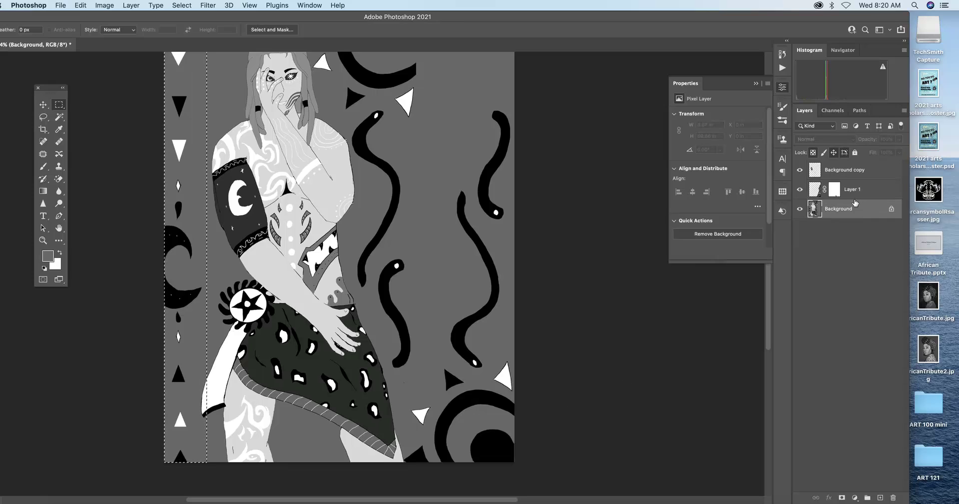
{"action": "key", "text": "super+v"}
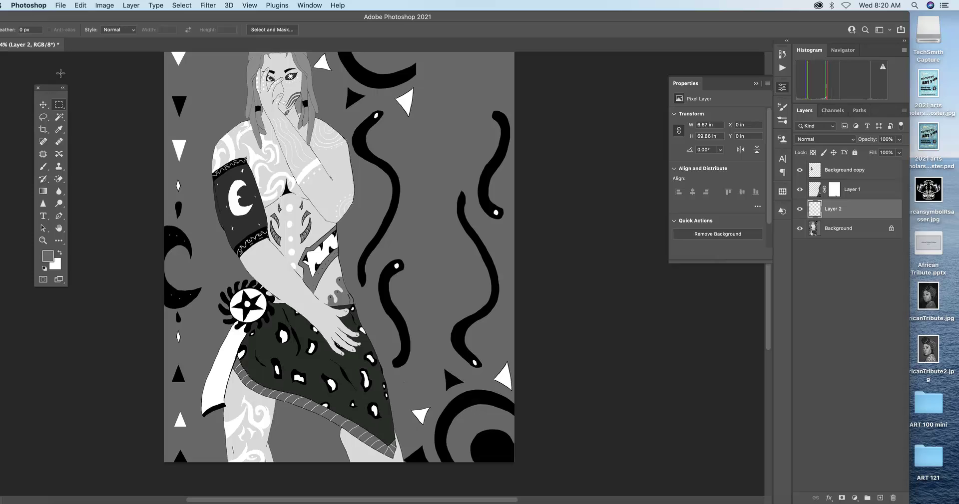
{"action": "left_click", "coordinate": [44, 105]}
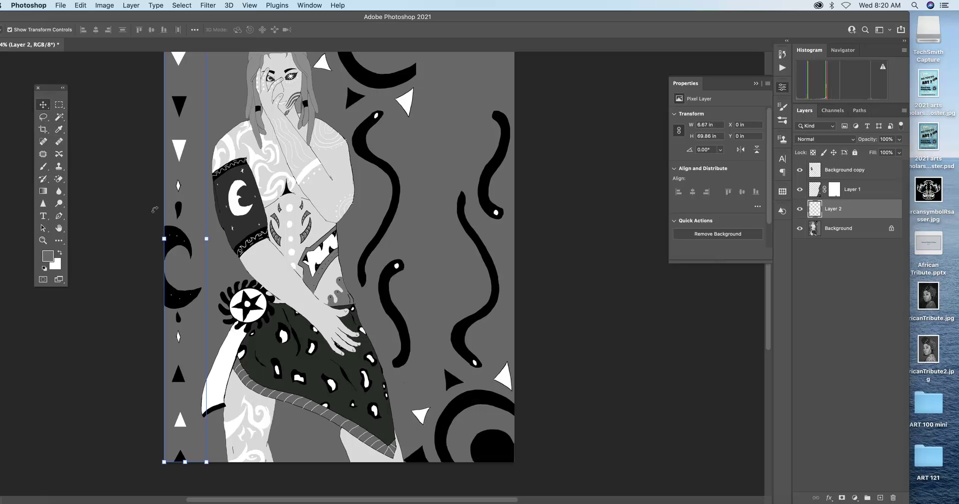
{"action": "left_click_drag", "start_coordinate": [185, 219], "coordinate": [401, 316]}
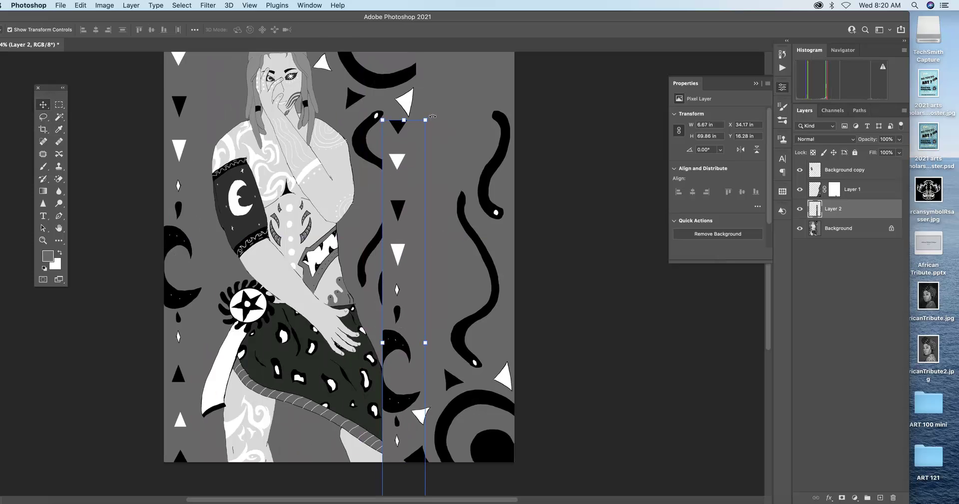
Rotate Layer 2's decoration strip about -179.7° and place it beside the figure at about X 36.4 in, Y 5.25 in
{"action": "left_click_drag", "start_coordinate": [432, 117], "coordinate": [383, 489]}
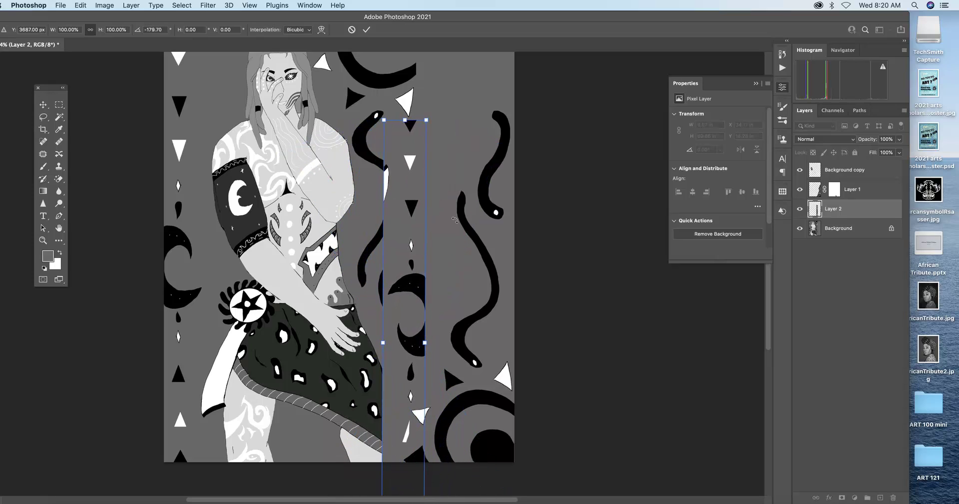
{"action": "left_click_drag", "start_coordinate": [412, 233], "coordinate": [437, 166]}
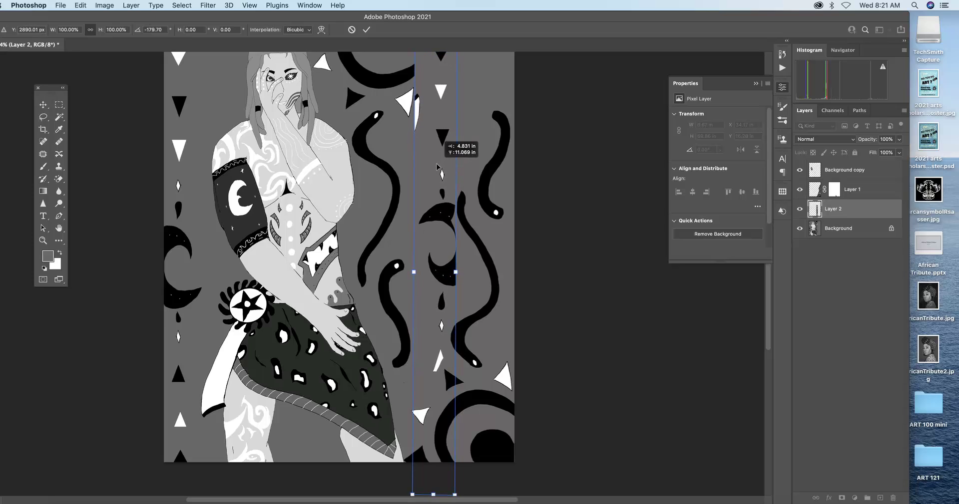
{"action": "mouse_move", "coordinate": [437, 166]}
{"action": "left_mouse_down"}
{"action": "mouse_move", "coordinate": [459, 167]}
{"action": "mouse_move", "coordinate": [422, 167]}
{"action": "left_mouse_up"}
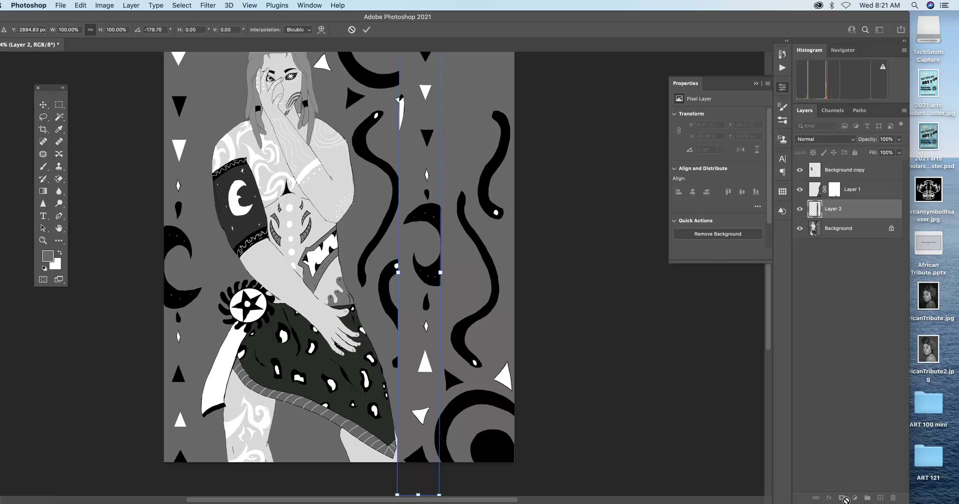
{"action": "key", "text": "Return"}
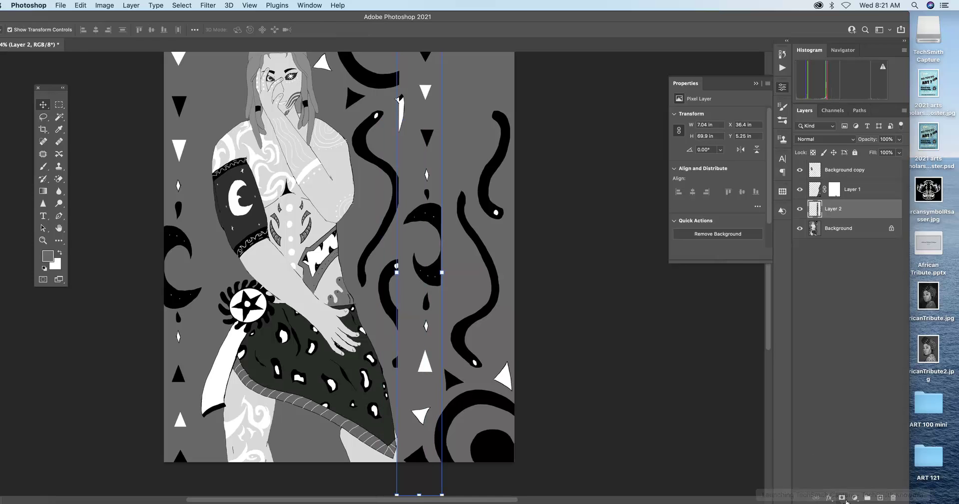
Add a layer mask to Layer 2 and brush black on it to hide the strip's crescent moon
{"action": "left_click", "coordinate": [842, 498]}
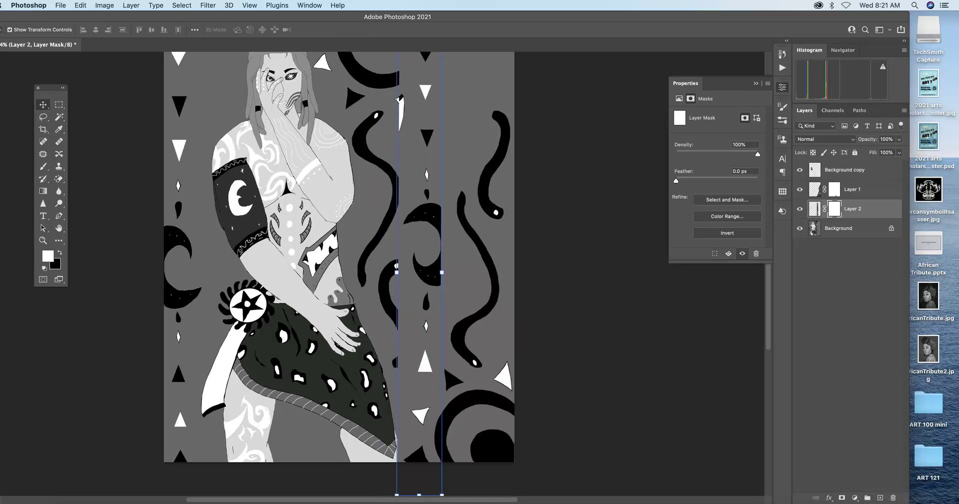
{"action": "left_click", "coordinate": [60, 253]}
{"action": "key", "text": "b"}
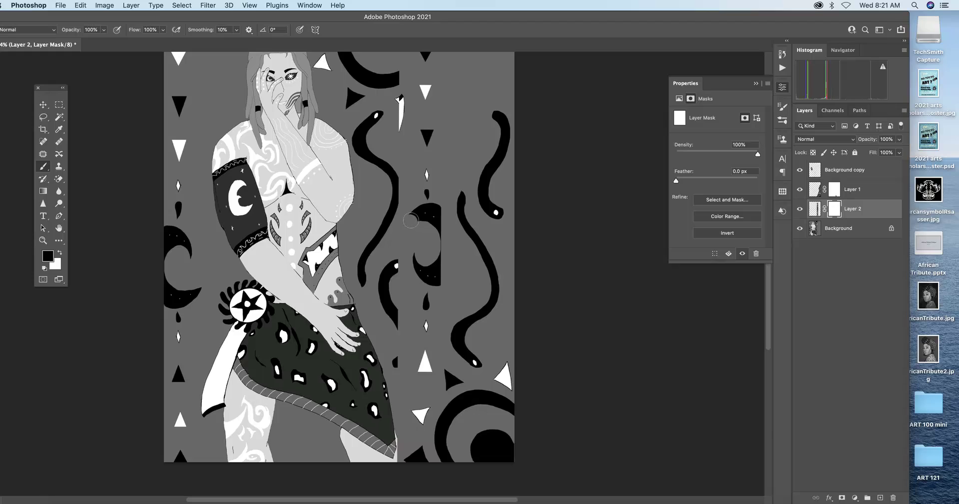
{"action": "mouse_move", "coordinate": [417, 214]}
{"action": "left_mouse_down"}
{"action": "mouse_move", "coordinate": [437, 214]}
{"action": "mouse_move", "coordinate": [434, 242]}
{"action": "mouse_move", "coordinate": [424, 221]}
{"action": "left_mouse_up"}
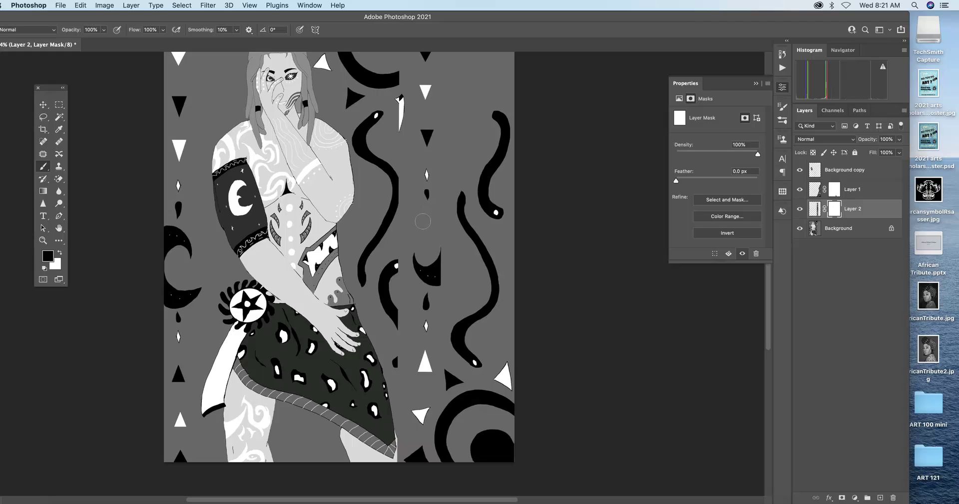
{"action": "mouse_move", "coordinate": [449, 253]}
{"action": "left_mouse_down"}
{"action": "mouse_move", "coordinate": [440, 286]}
{"action": "mouse_move", "coordinate": [442, 241]}
{"action": "mouse_move", "coordinate": [439, 271]}
{"action": "mouse_move", "coordinate": [429, 281]}
{"action": "mouse_move", "coordinate": [415, 257]}
{"action": "left_mouse_up"}
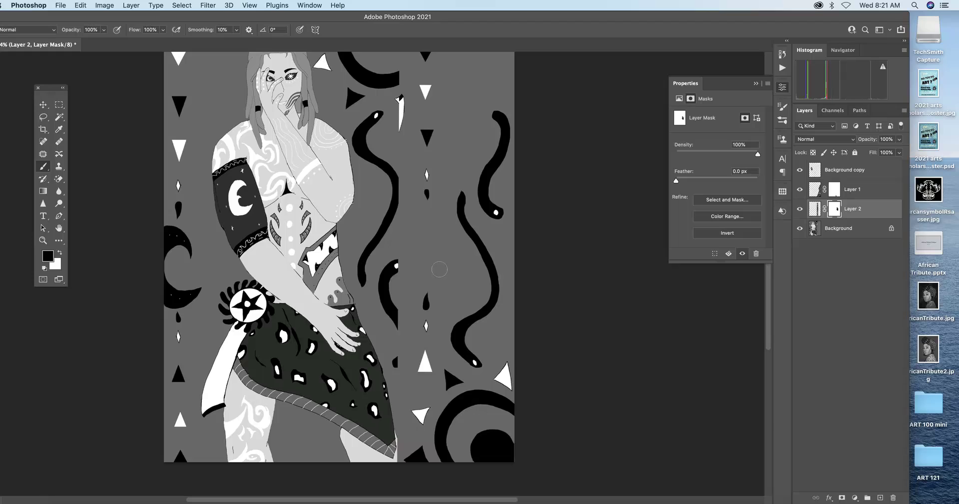
Mask out the parts of Layer 2 covering the lower snake, the large white triangle and the upper ring, plus the strip's upper white triangle
{"action": "mouse_move", "coordinate": [378, 287]}
{"action": "left_mouse_down"}
{"action": "mouse_move", "coordinate": [392, 264]}
{"action": "mouse_move", "coordinate": [403, 358]}
{"action": "mouse_move", "coordinate": [406, 346]}
{"action": "mouse_move", "coordinate": [397, 370]}
{"action": "mouse_move", "coordinate": [403, 351]}
{"action": "left_mouse_up"}
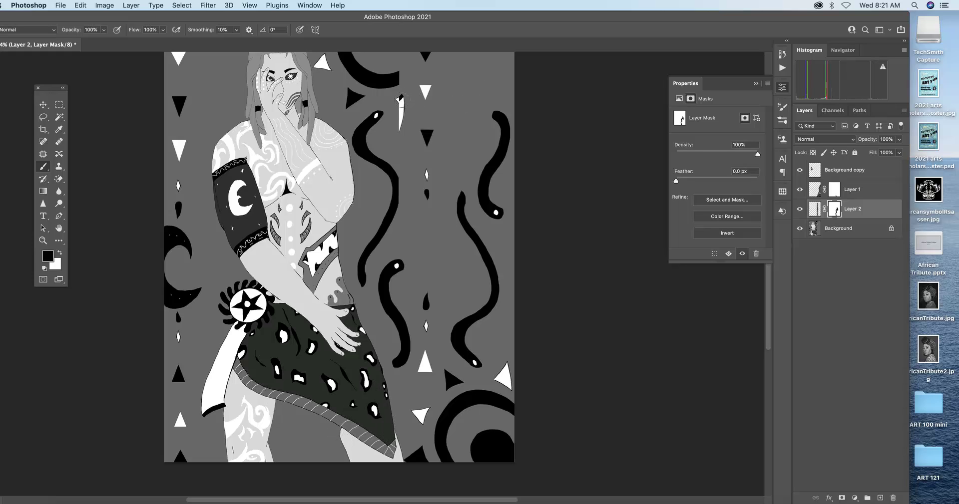
{"action": "left_click", "coordinate": [402, 100]}
{"action": "key", "text": "super+z"}
{"action": "left_click_drag", "start_coordinate": [403, 98], "coordinate": [403, 128]}
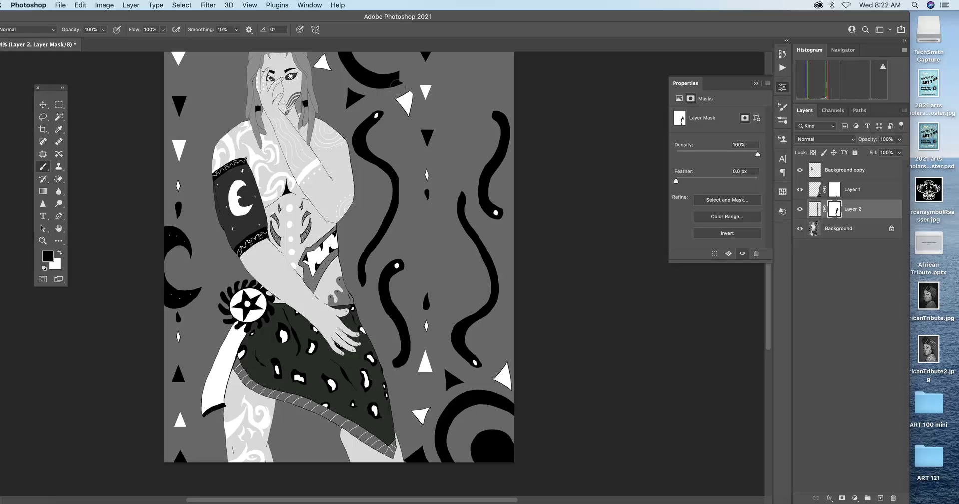
{"action": "left_click_drag", "start_coordinate": [401, 78], "coordinate": [410, 74]}
{"action": "left_click_drag", "start_coordinate": [408, 73], "coordinate": [407, 78]}
{"action": "left_click_drag", "start_coordinate": [415, 90], "coordinate": [429, 98]}
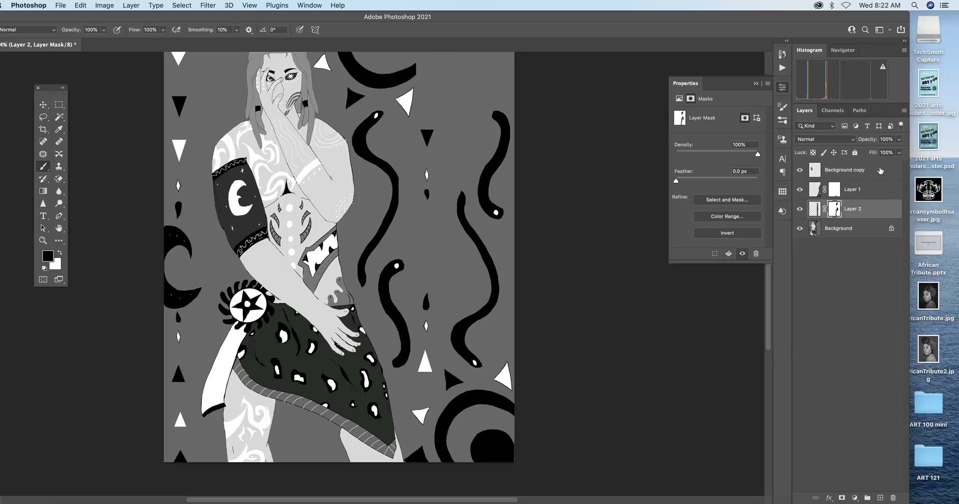
On Background copy, restore the default colors and paint the cut-off lower curve of the upper ring in black
{"action": "left_click", "coordinate": [880, 170]}
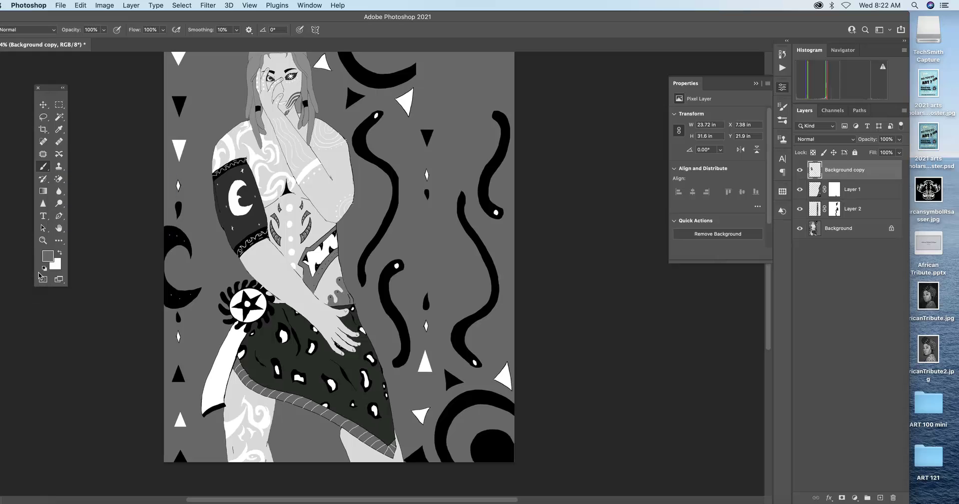
{"action": "left_click", "coordinate": [44, 270]}
{"action": "mouse_move", "coordinate": [418, 67]}
{"action": "left_mouse_down"}
{"action": "mouse_move", "coordinate": [433, 52]}
{"action": "mouse_move", "coordinate": [399, 79]}
{"action": "left_mouse_up"}
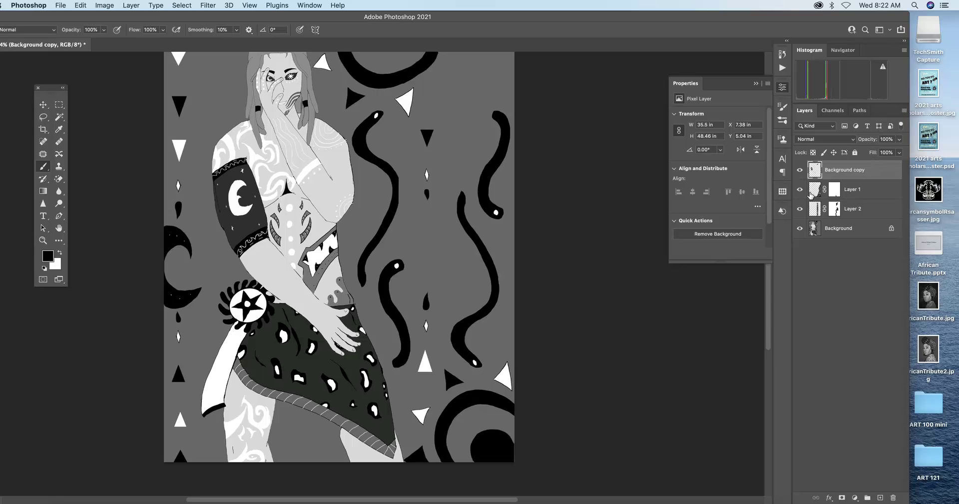
Hide Layer 1 and Layer 2 and show them again to check which decorations each one contributes
{"action": "left_click", "coordinate": [800, 190]}
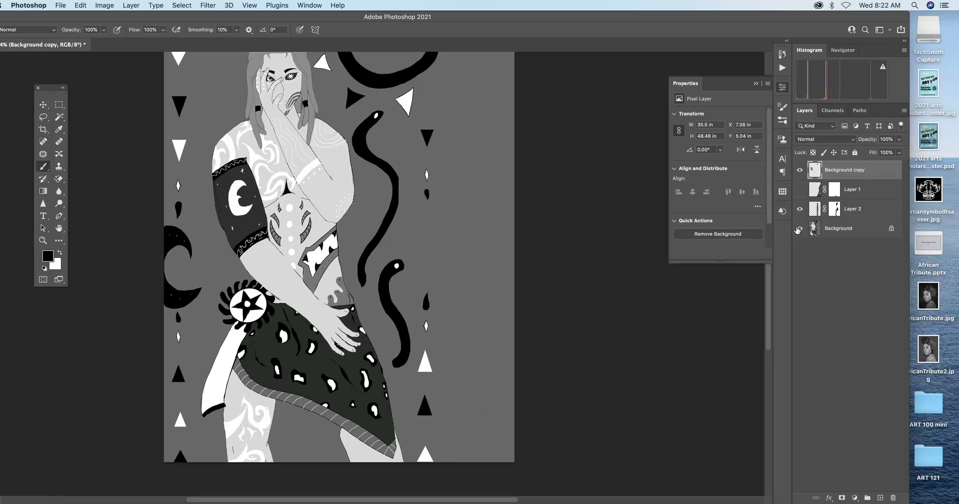
{"action": "left_click", "coordinate": [799, 211]}
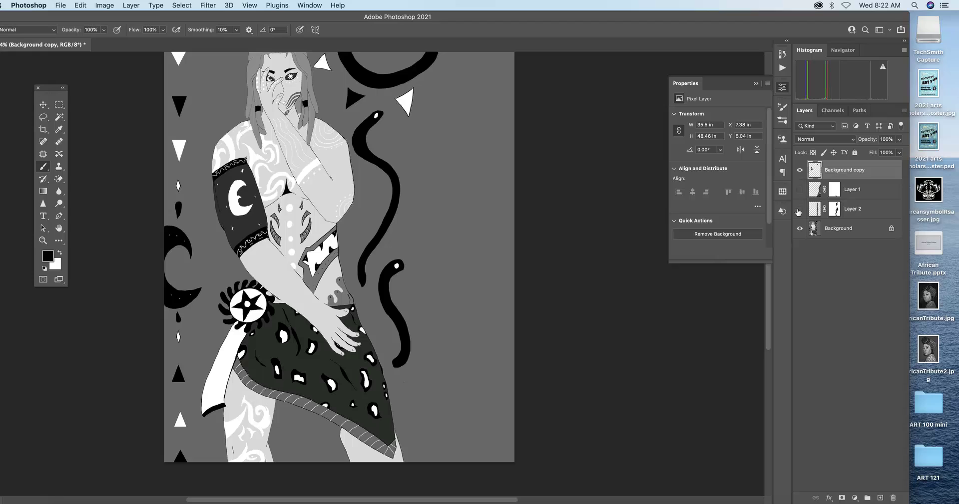
{"action": "left_click", "coordinate": [799, 210]}
{"action": "left_click", "coordinate": [799, 190]}
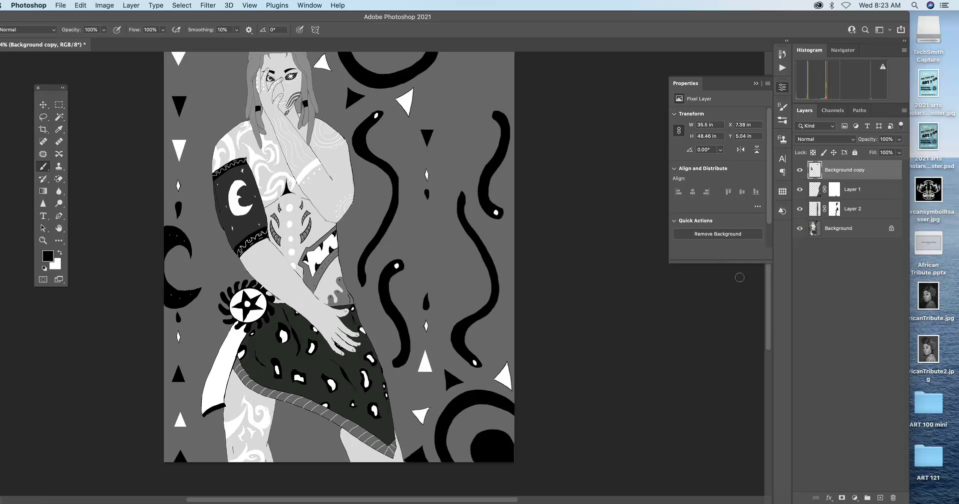
Continue the upper ring in black on Background copy, extending its outer arc to the canvas's upper edge
{"action": "scroll", "coordinate": [764, 326], "scroll_direction": "up", "scroll_amount": 3}
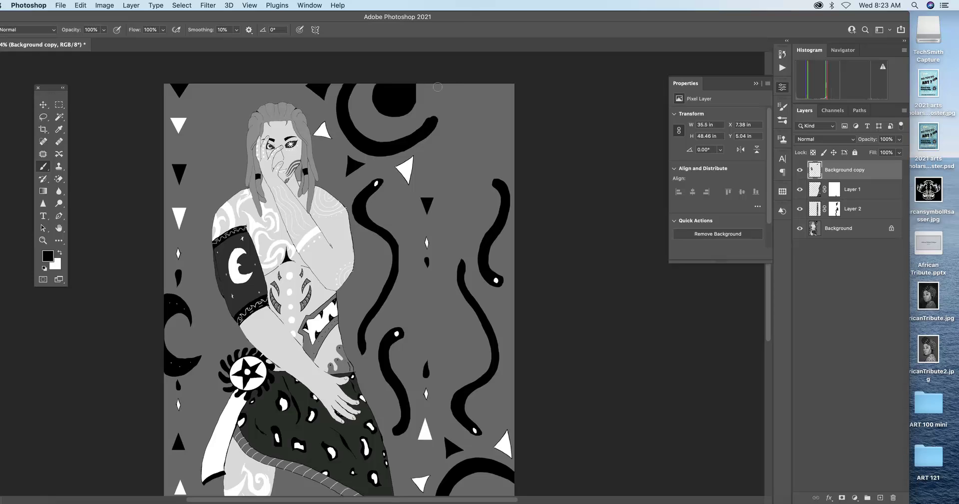
{"action": "left_click_drag", "start_coordinate": [438, 86], "coordinate": [431, 120]}
{"action": "mouse_move", "coordinate": [444, 80]}
{"action": "left_mouse_down"}
{"action": "mouse_move", "coordinate": [429, 130]}
{"action": "mouse_move", "coordinate": [396, 147]}
{"action": "left_mouse_up"}
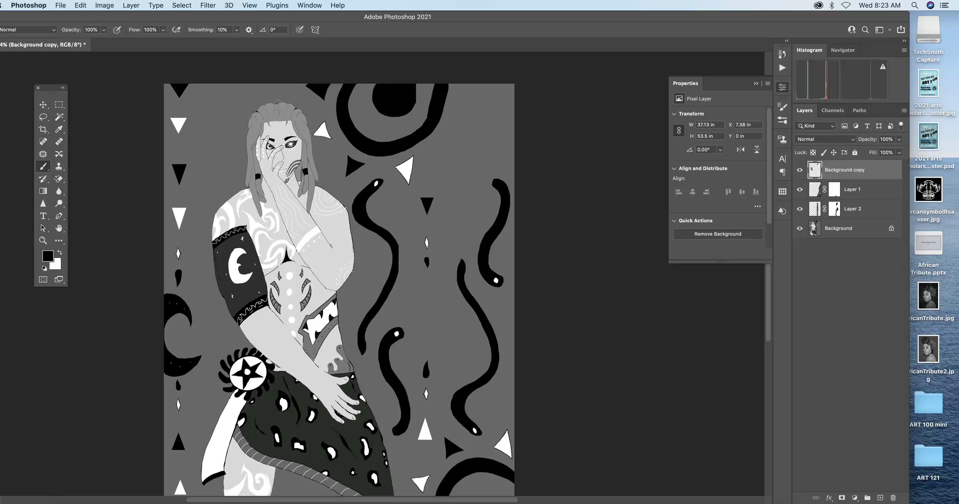
{"action": "left_click_drag", "start_coordinate": [768, 326], "coordinate": [769, 339]}
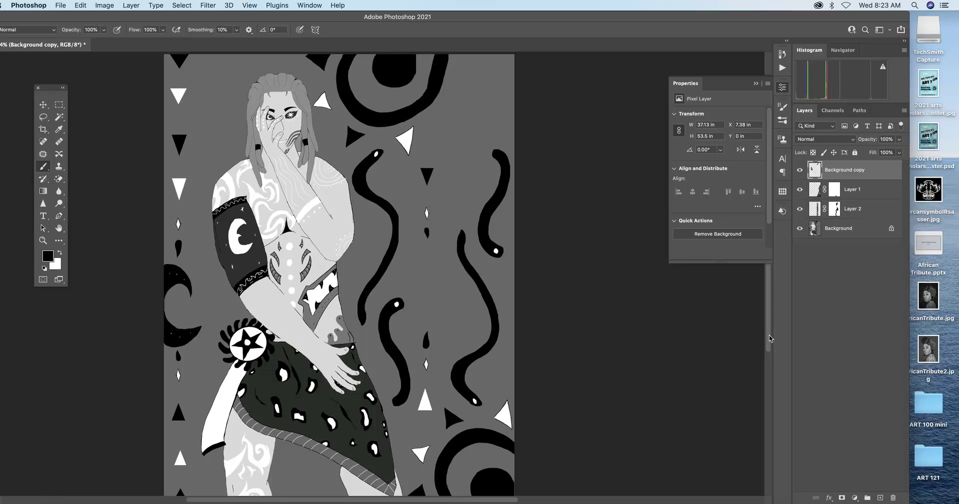